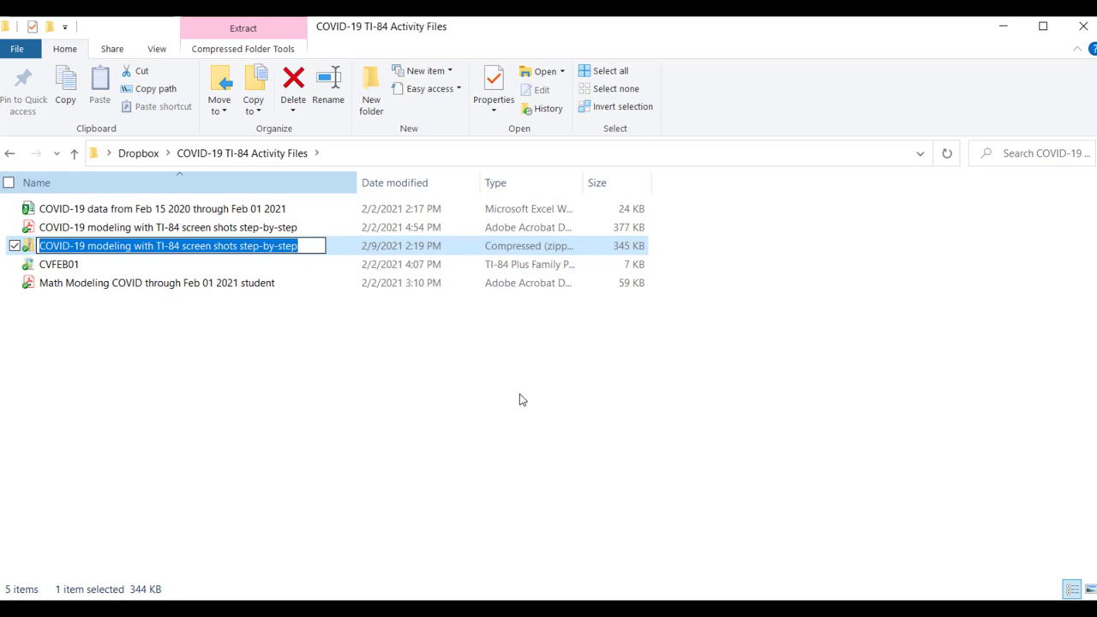
# Rename the selected compressed folder as "COVID-19 TI-84 files".
pyautogui.press('End')
pyautogui.press('BackSpace')
pyautogui.press('BackSpace')
pyautogui.press('BackSpace')
pyautogui.press('BackSpace')
pyautogui.press('BackSpace')
pyautogui.press('BackSpace')
pyautogui.press('BackSpace')
pyautogui.press('BackSpace')
pyautogui.press('BackSpace')
pyautogui.press('BackSpace')
pyautogui.press('BackSpace')
pyautogui.press('BackSpace')
pyautogui.press('BackSpace')
pyautogui.press('BackSpace')
pyautogui.press('BackSpace')
pyautogui.press('BackSpace')
pyautogui.press('BackSpace')
pyautogui.press('BackSpace')
pyautogui.press('BackSpace')
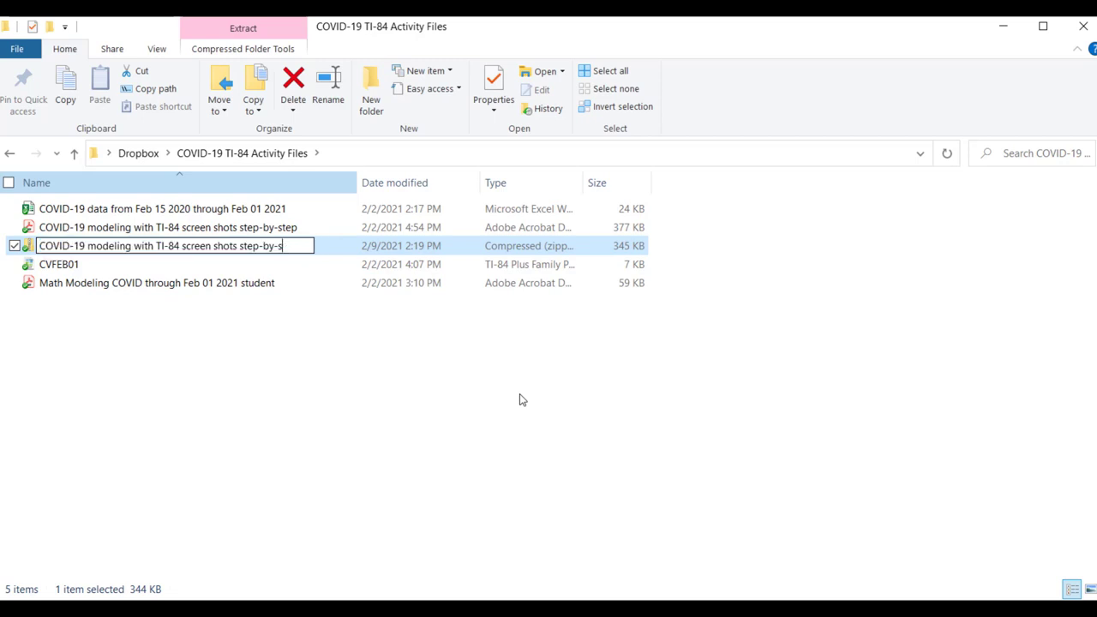
pyautogui.press('BackSpace')
pyautogui.press('BackSpace')
pyautogui.press('BackSpace')
pyautogui.press('BackSpace')
pyautogui.press('BackSpace')
pyautogui.press('BackSpace')
pyautogui.press('BackSpace')
pyautogui.press('BackSpace')
pyautogui.press('BackSpace')
pyautogui.press('BackSpace')
pyautogui.press('BackSpace')
pyautogui.press('BackSpace')
pyautogui.press('BackSpace')
pyautogui.press('BackSpace')
pyautogui.press('BackSpace')
pyautogui.press('BackSpace')
pyautogui.press('BackSpace')
pyautogui.press('BackSpace')
pyautogui.press('BackSpace')
pyautogui.press('BackSpace')
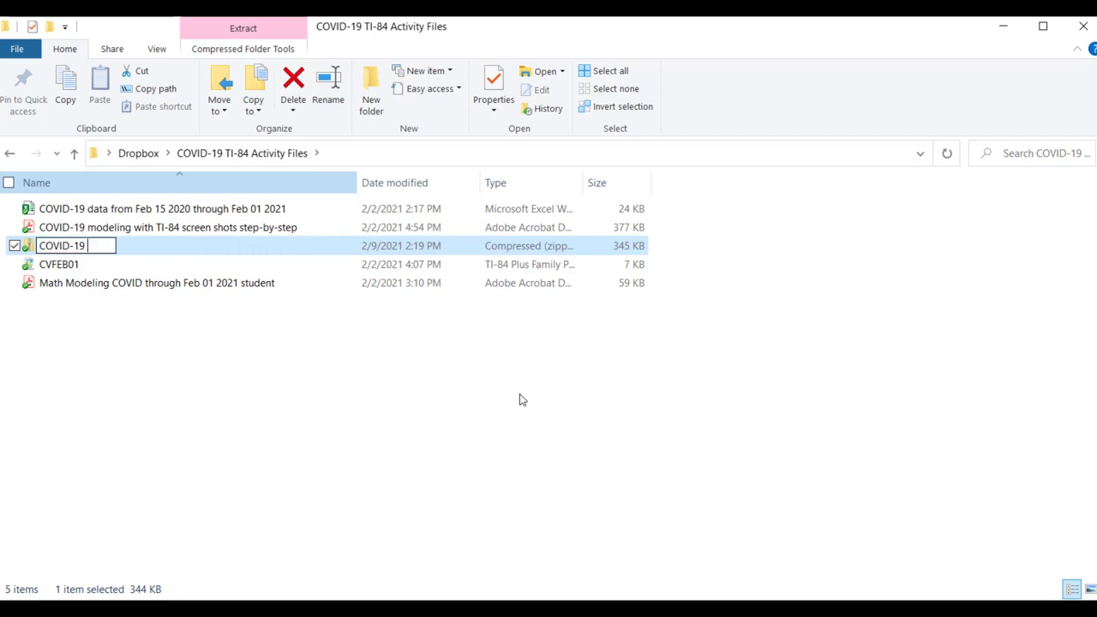
pyautogui.write('TI-84 ful')
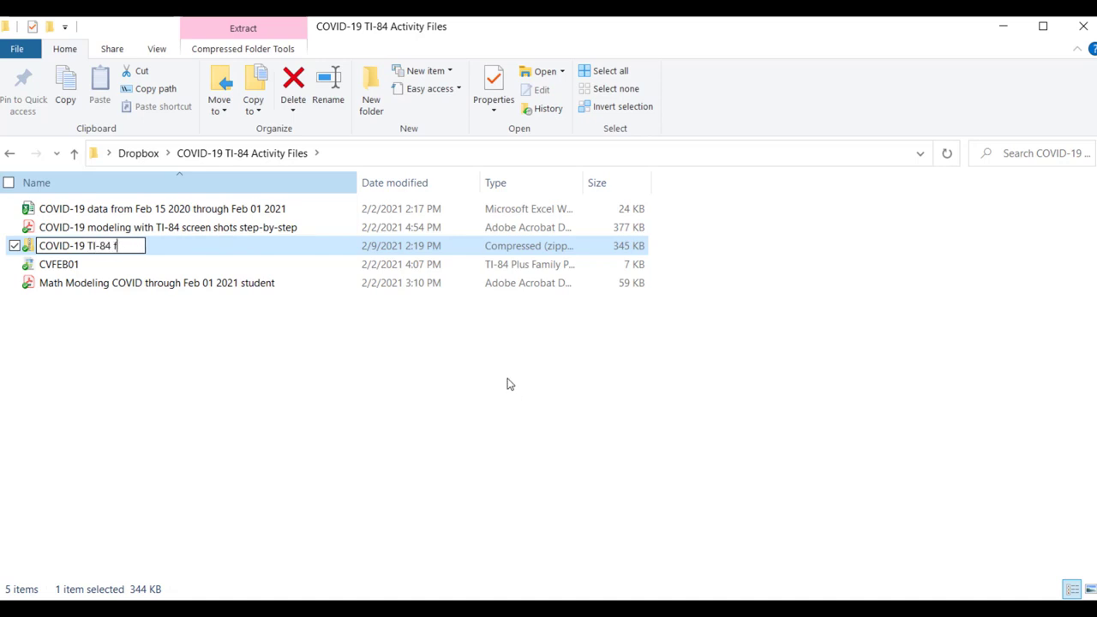
pyautogui.press('BackSpace')
pyautogui.press('BackSpace')
pyautogui.write('iles')
pyautogui.press('Return')
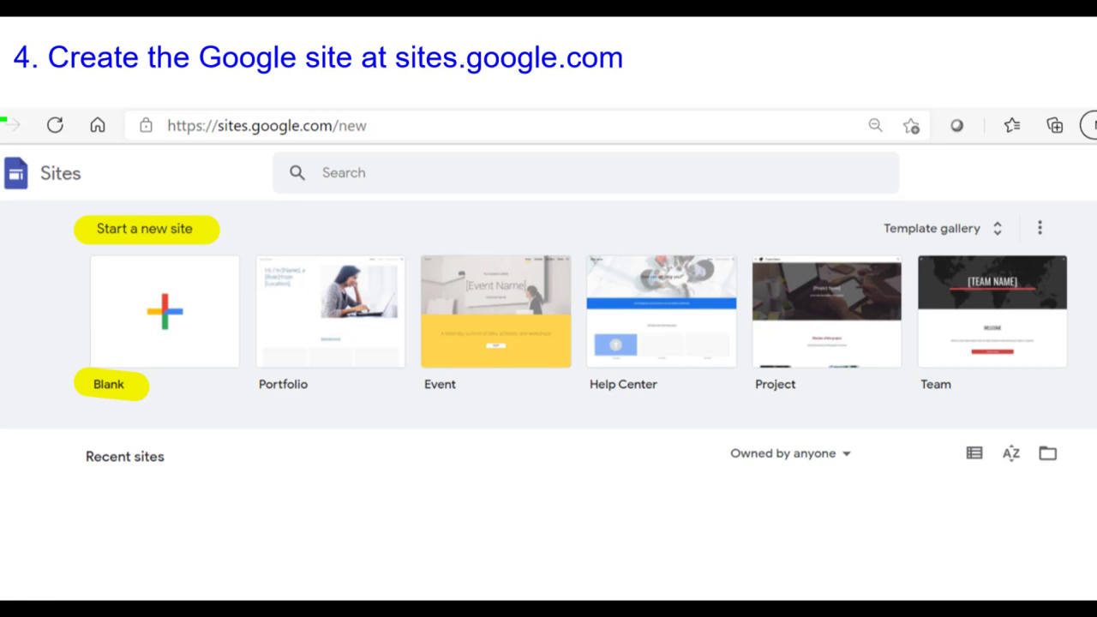
pyautogui.press('Right')
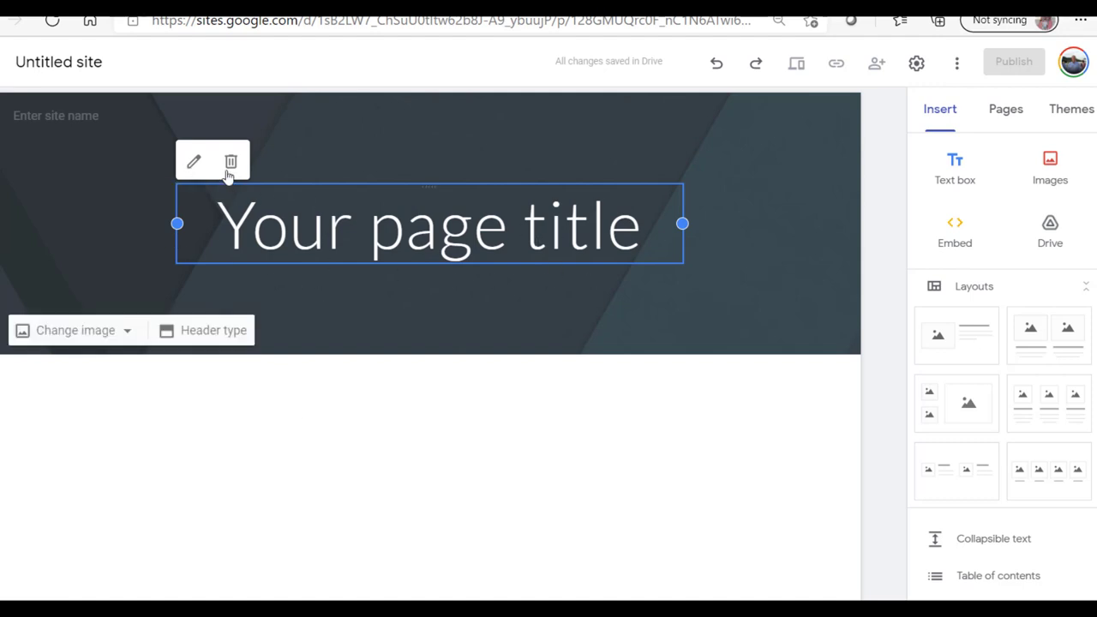
# Replace the placeholder page title in the header with "COVID-19 Activity for TI-84 and TI-Nspire".
pyautogui.click(195, 161)
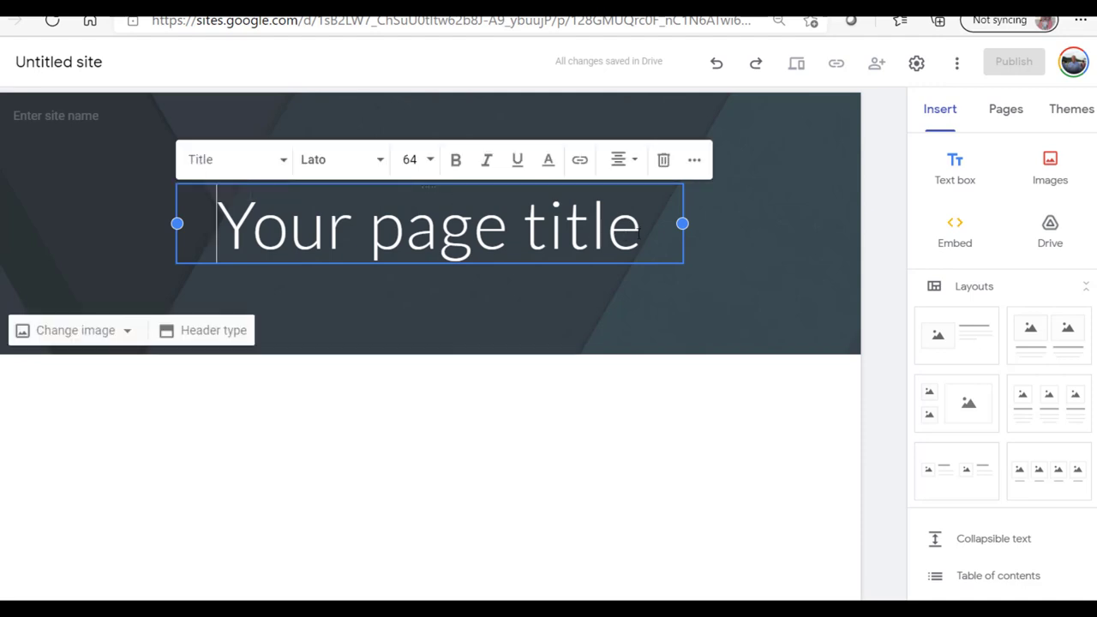
pyautogui.moveTo(645, 227); pyautogui.dragTo(216, 204)
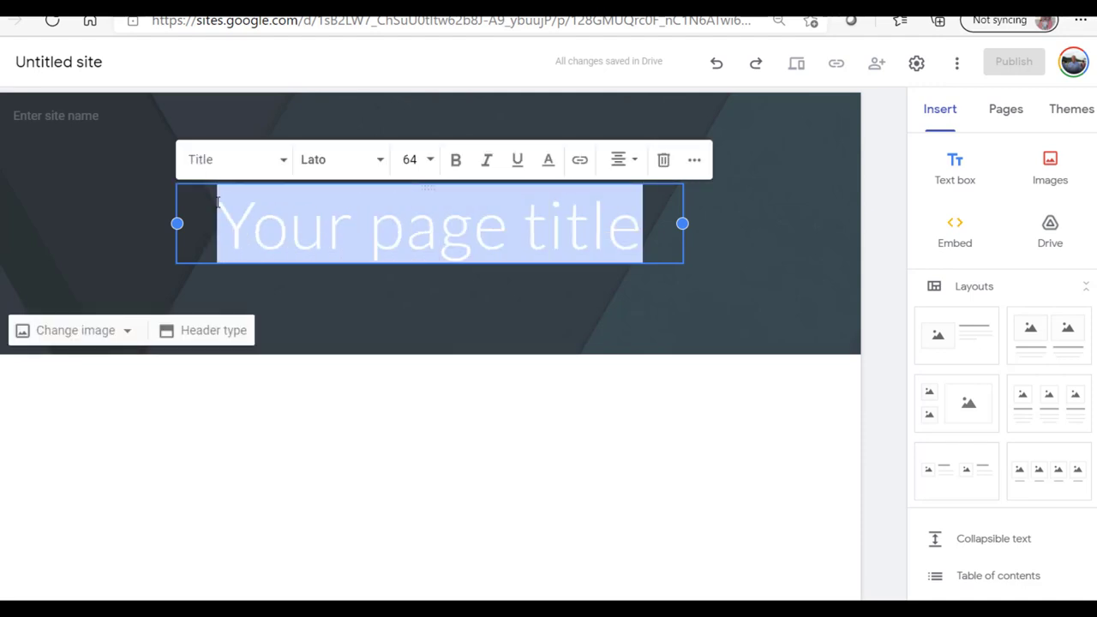
pyautogui.write('COVID')
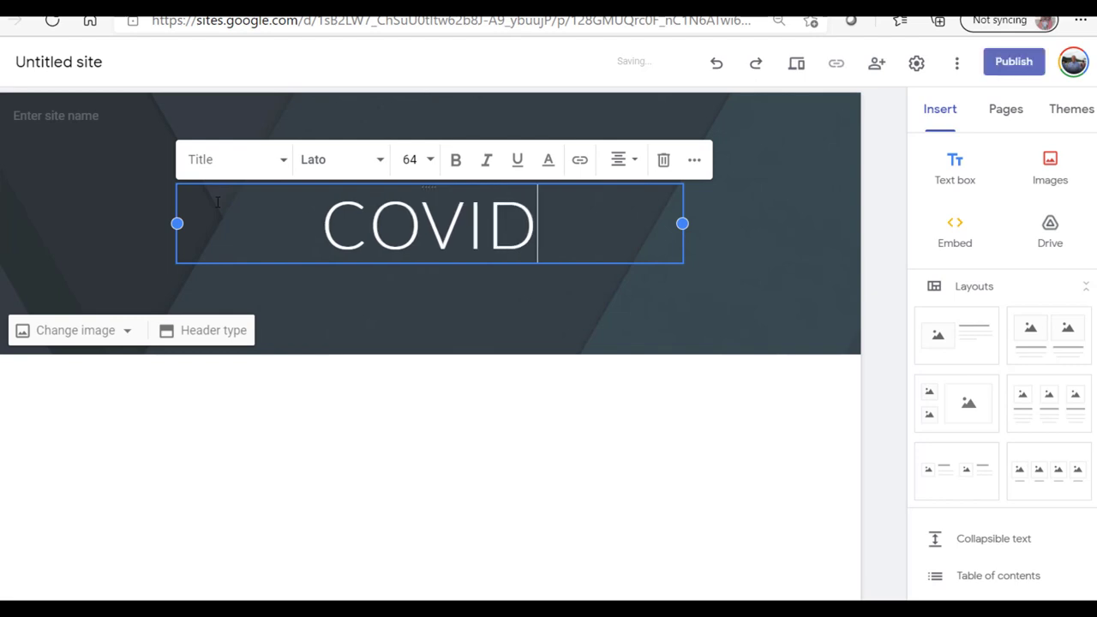
pyautogui.write('-19')
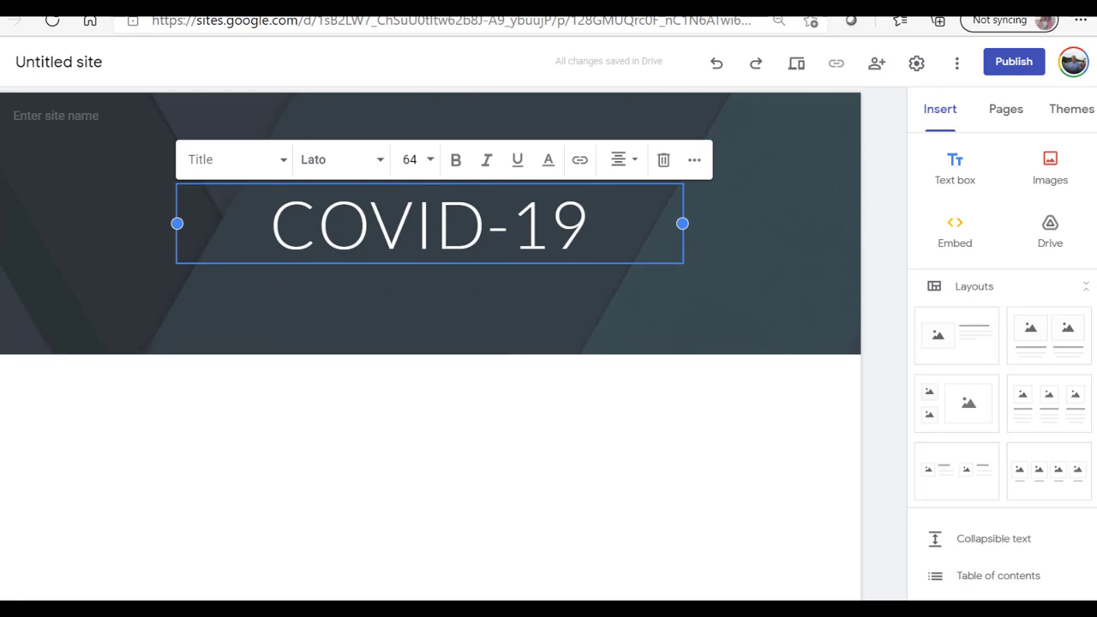
pyautogui.write('Activity for TI-84 and TI-Nspire')
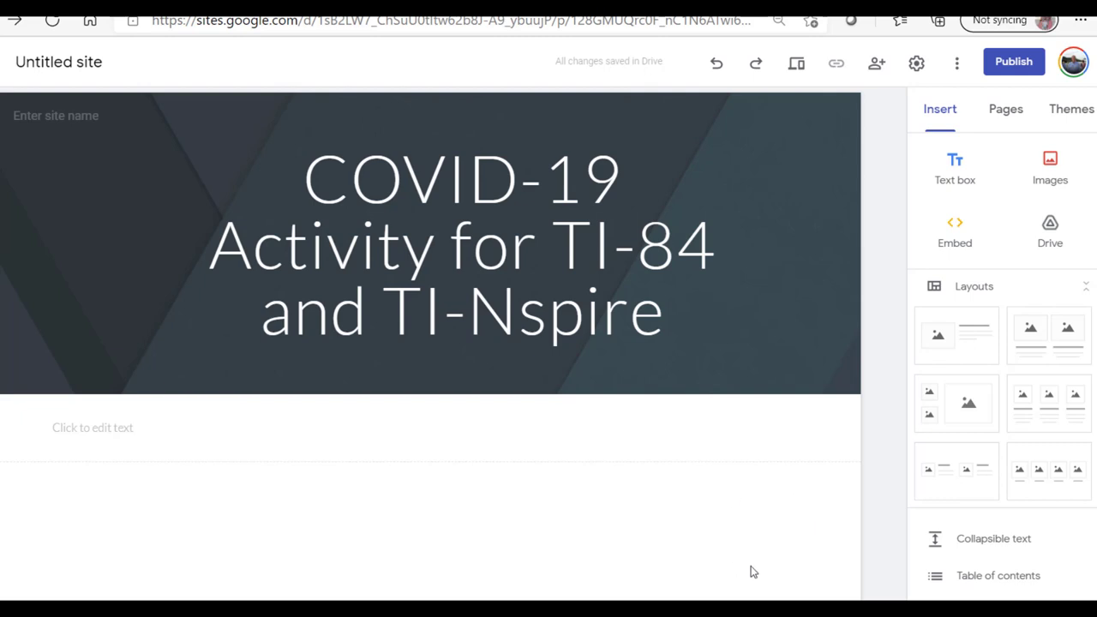
# Add a text box reading "TI-84 resources" at font size 24 and narrow it to the left half of the page.
pyautogui.click(955, 172)
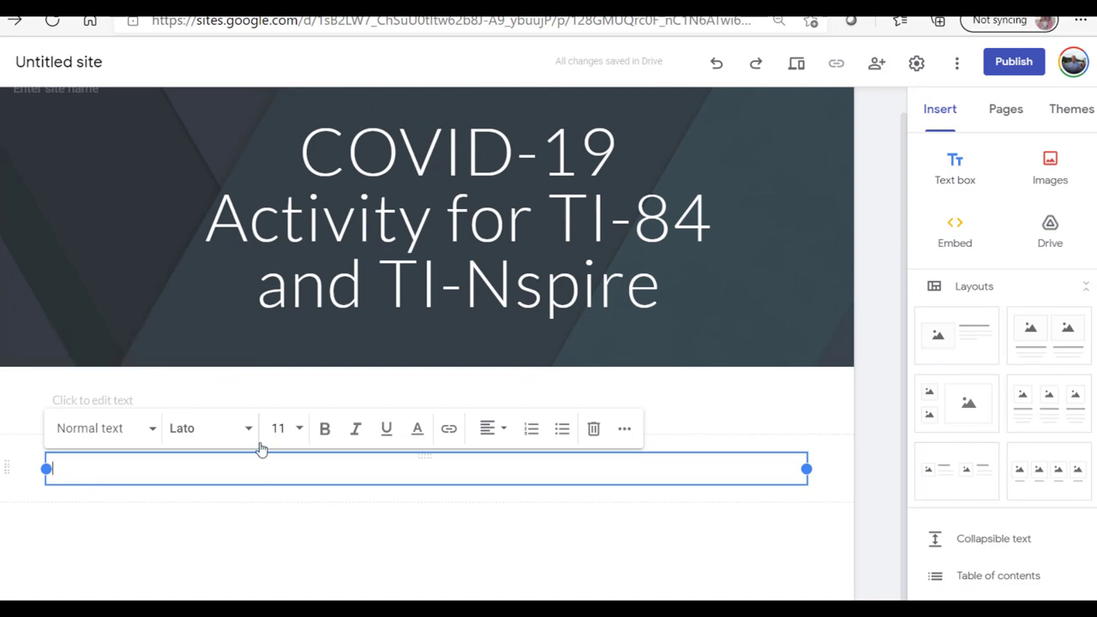
pyautogui.click(300, 428)
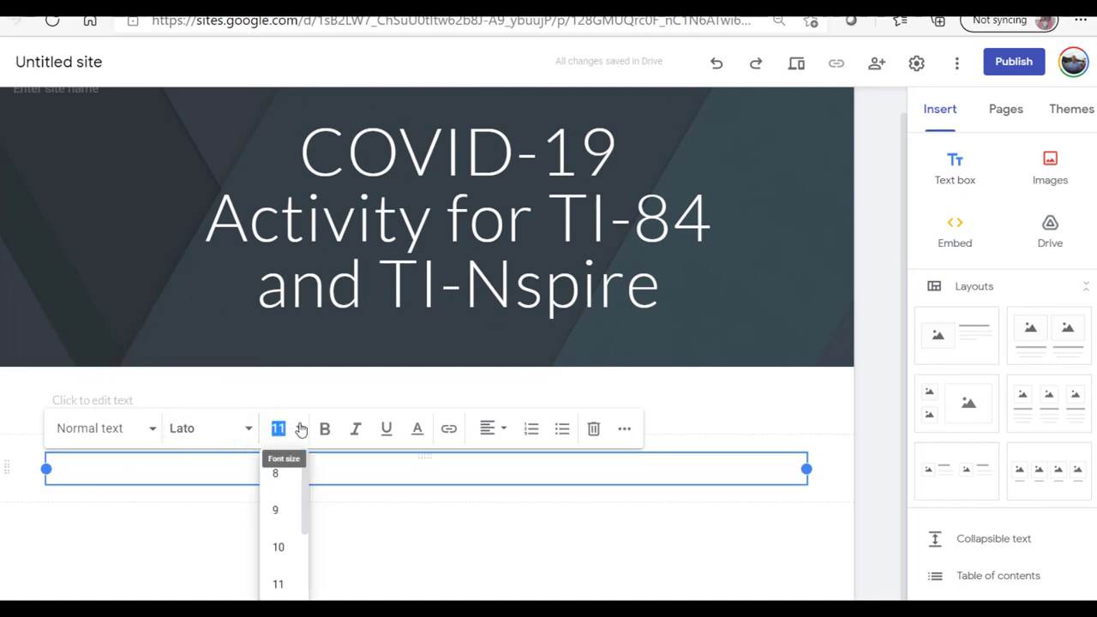
pyautogui.scroll(-3, 282, 532)
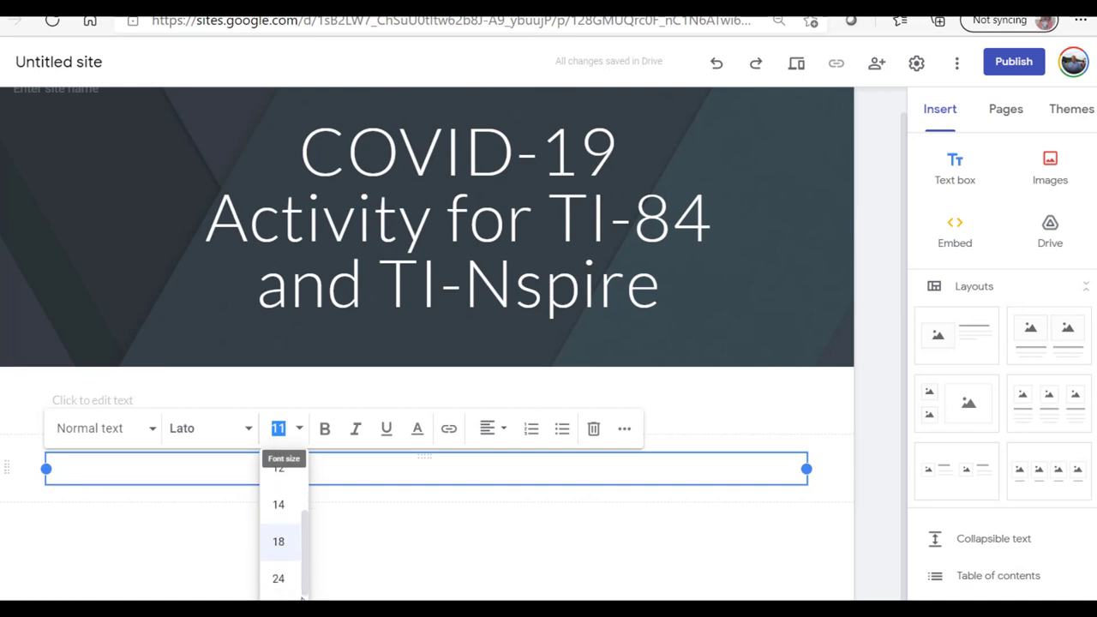
pyautogui.click(289, 575)
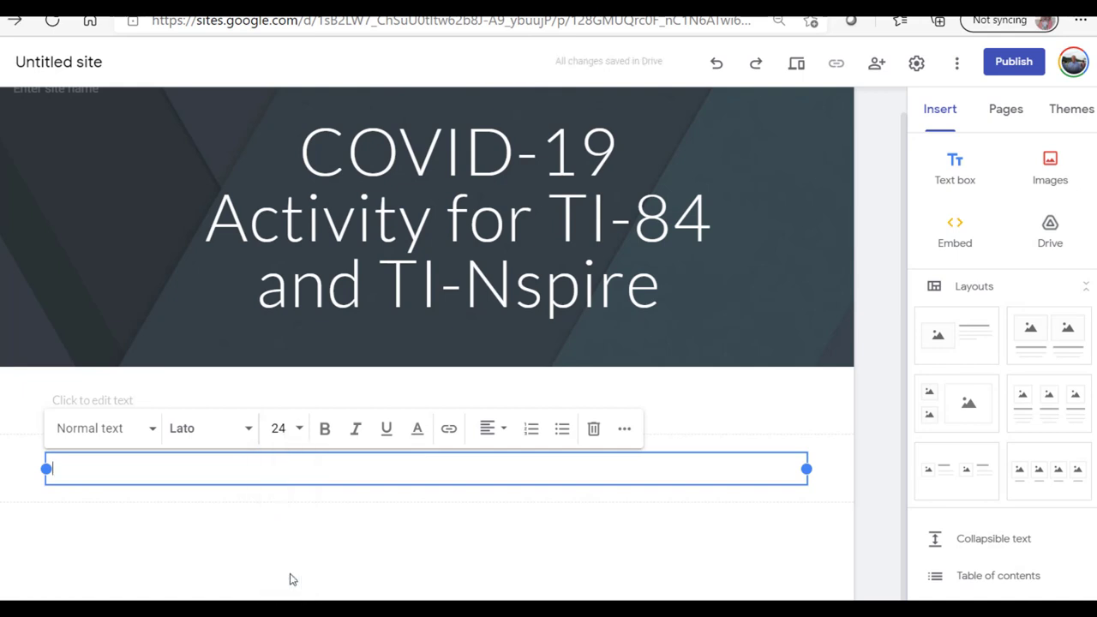
pyautogui.write('TI-8')
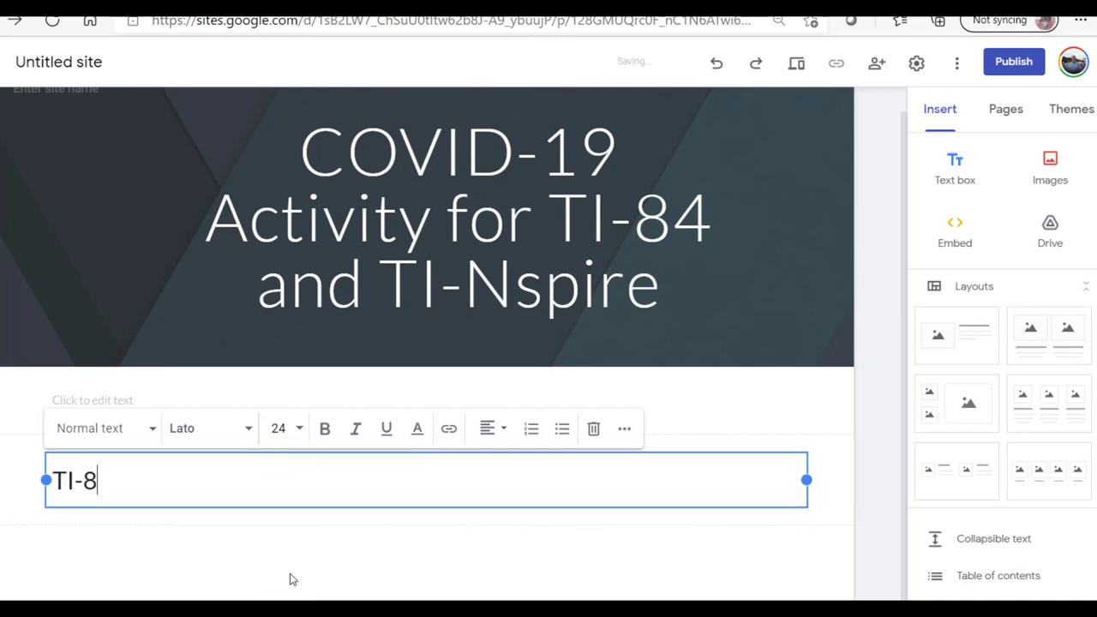
pyautogui.write('4 re')
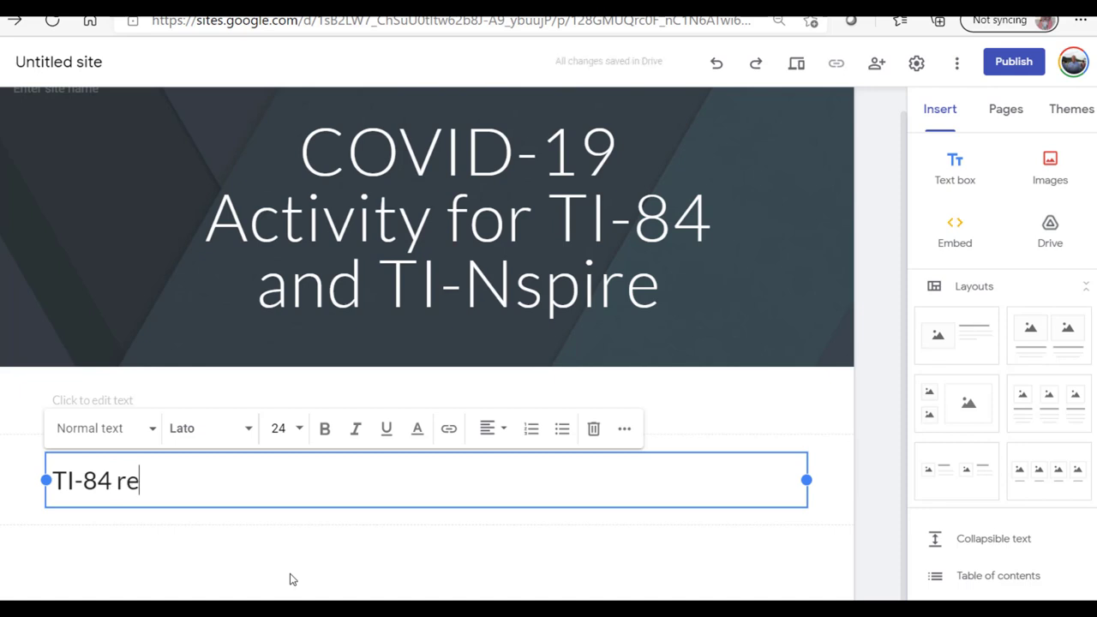
pyautogui.write('sources')
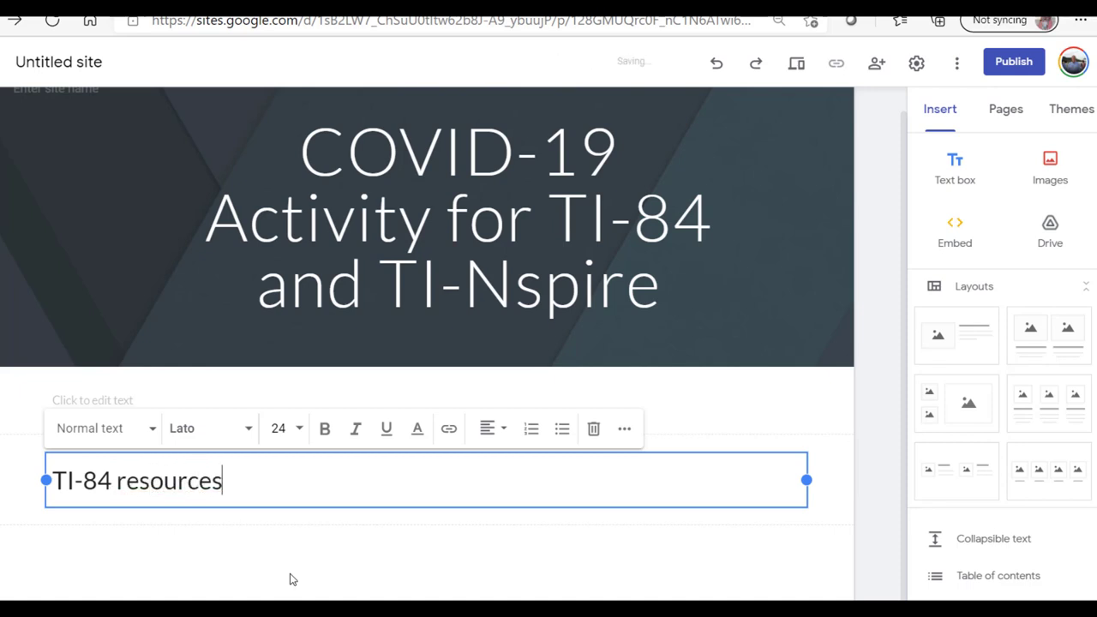
pyautogui.scroll(1, 429, 557)
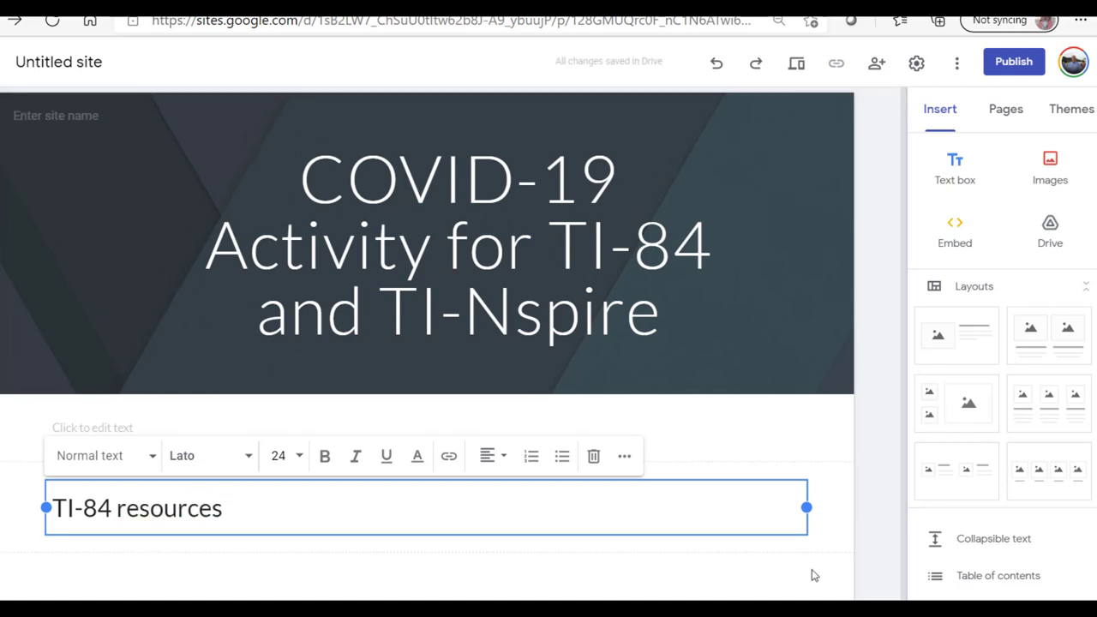
pyautogui.moveTo(807, 507); pyautogui.dragTo(394, 507)
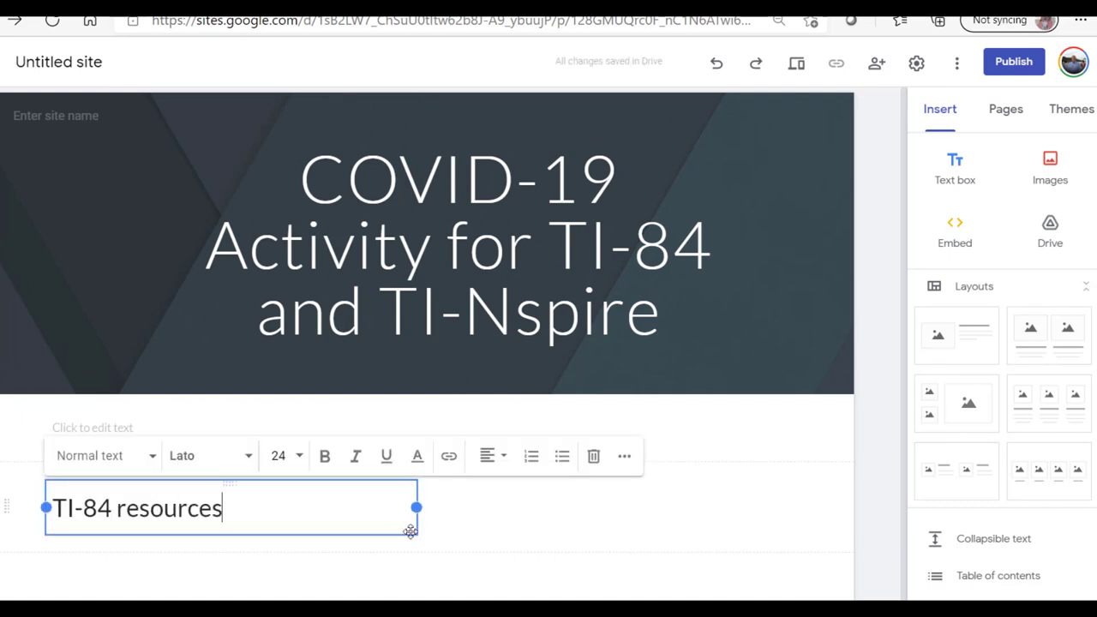
# Below the "TI-84 resources" heading, add the lines "Student activity" and "Step-by-step solution" at font size 18.
pyautogui.click(223, 514)
pyautogui.press('Return')
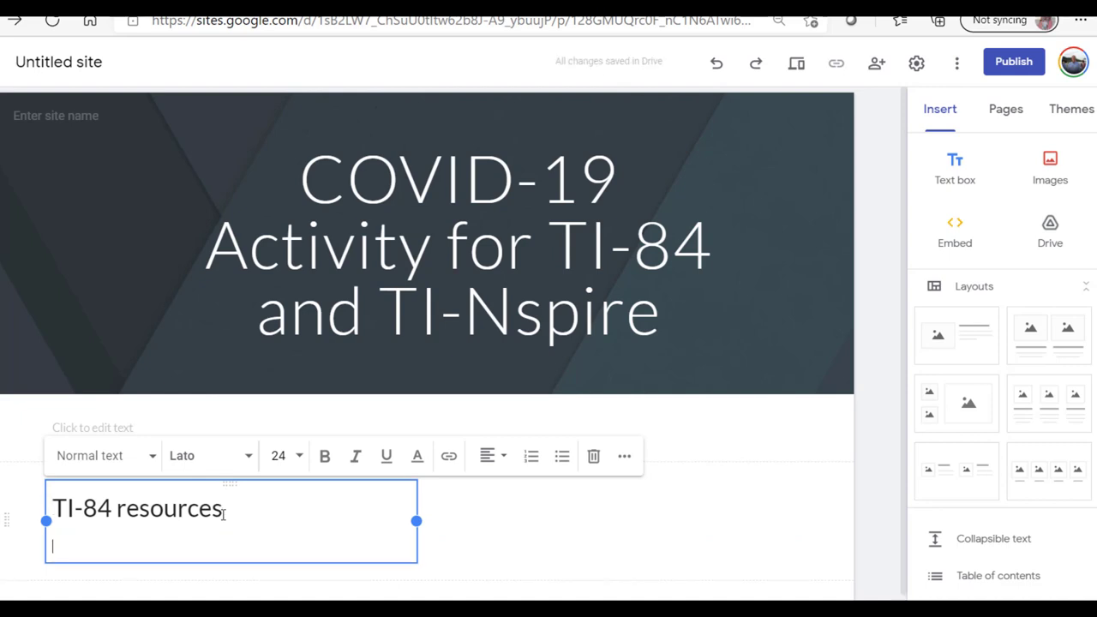
pyautogui.click(292, 457)
pyautogui.write('Student activity')
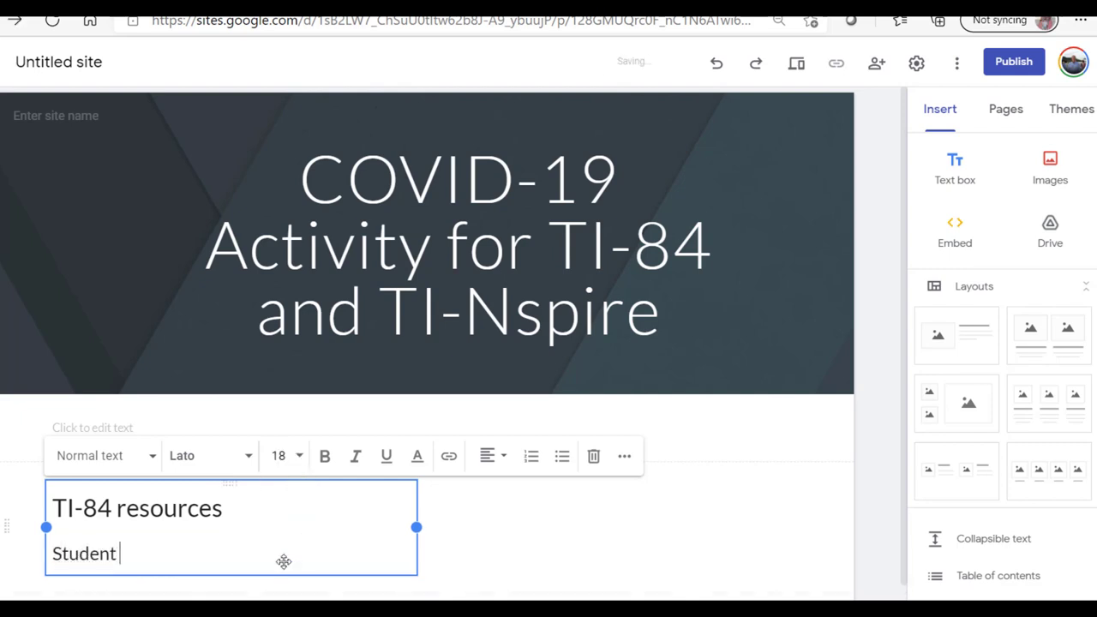
pyautogui.press('Return')
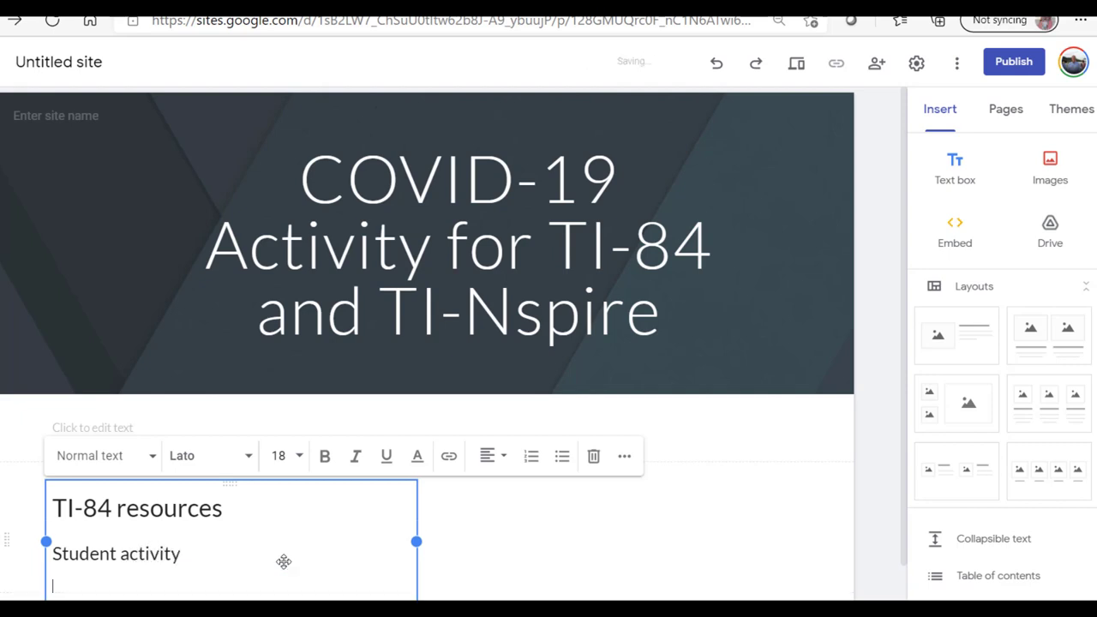
pyautogui.write('STep')
pyautogui.press('BackSpace')
pyautogui.press('BackSpace')
pyautogui.press('BackSpace')
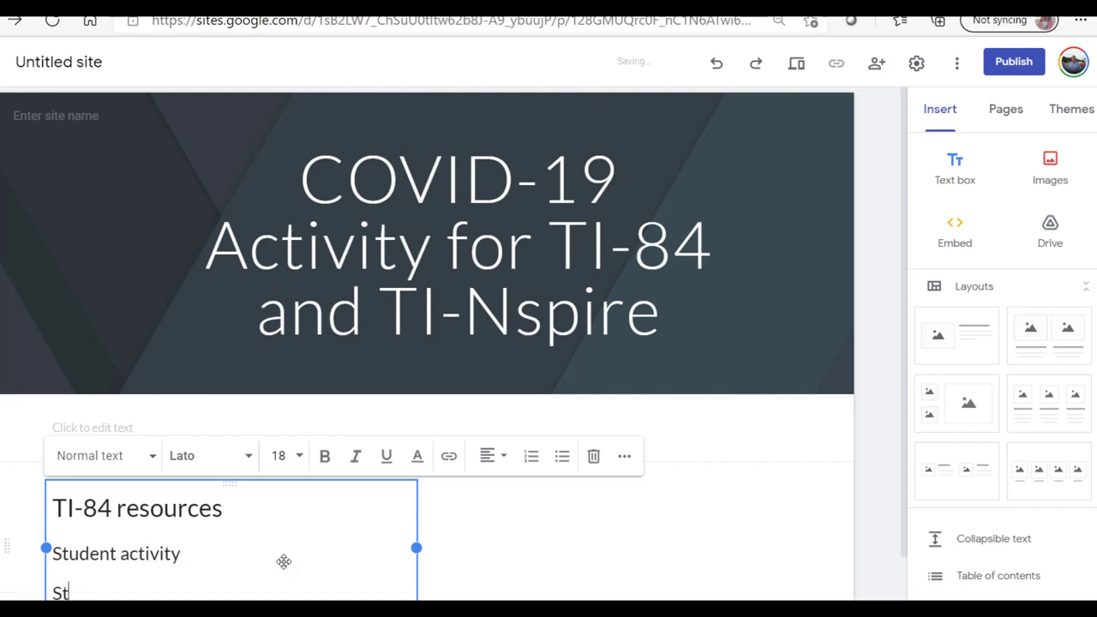
pyautogui.write('tep-by-step')
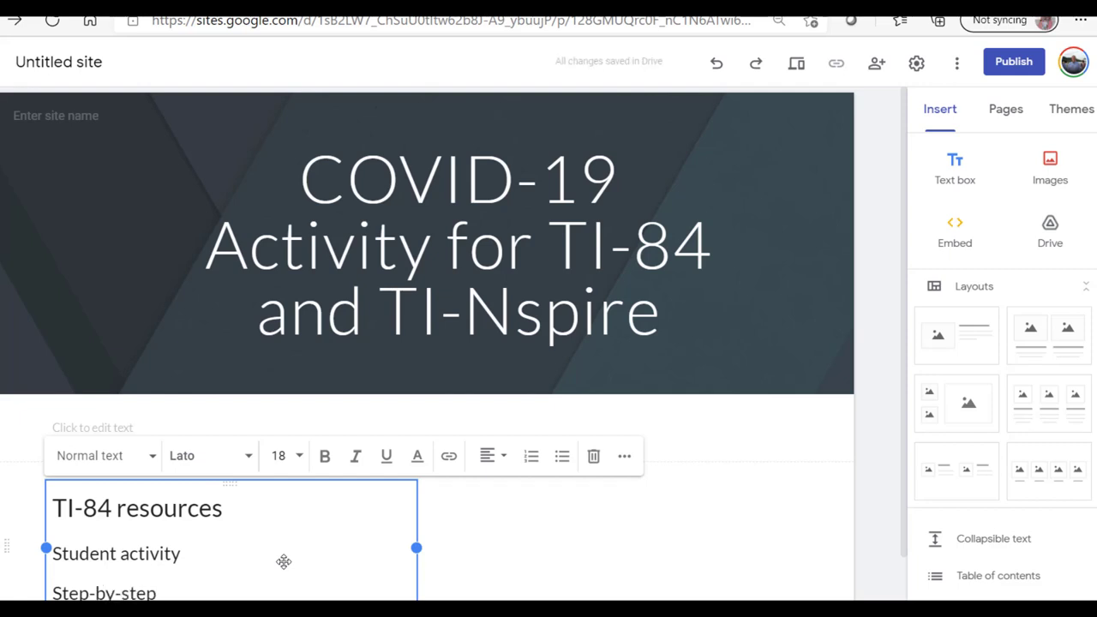
pyautogui.write(' solution')
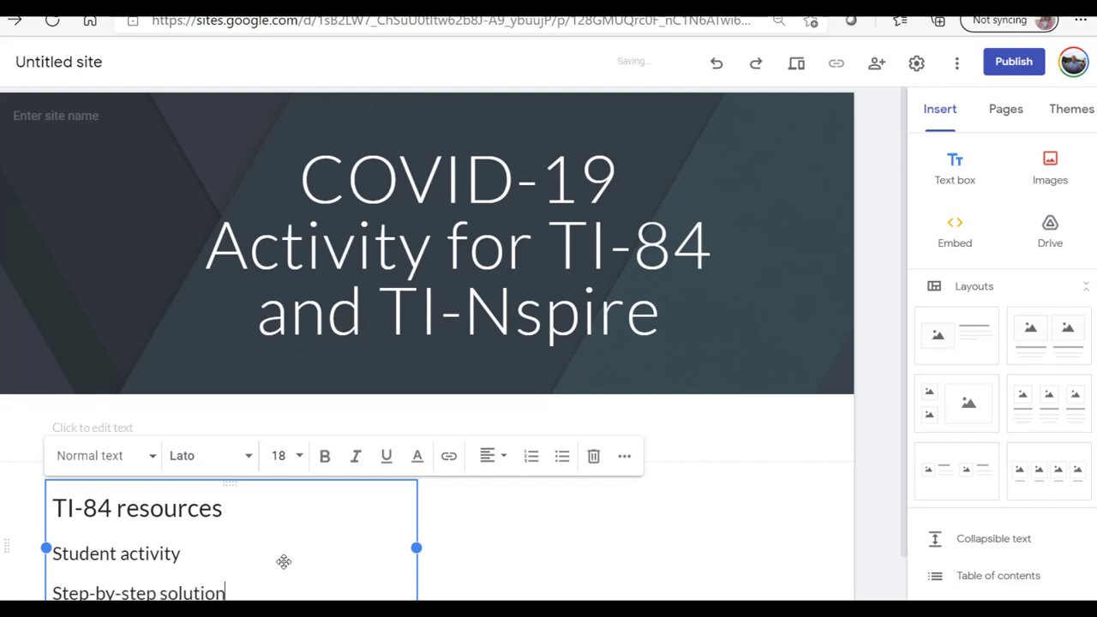
pyautogui.click(464, 549)
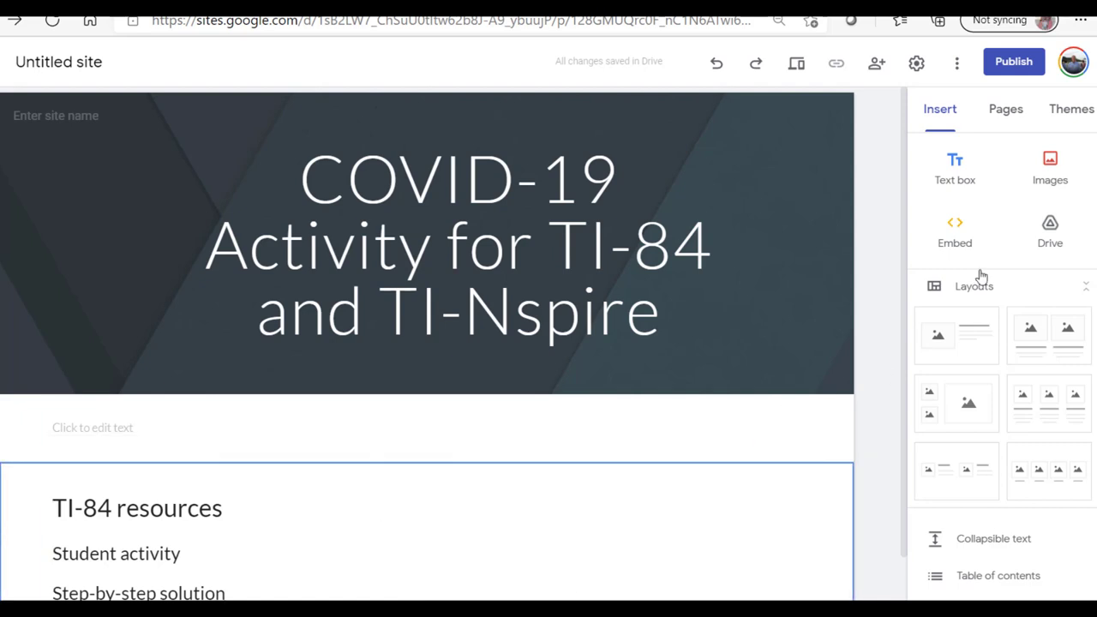
# Add a second text box narrowed to the right half of the page, with the heading "TI-Nspire resources" at size 24 and a new line below.
pyautogui.click(958, 178)
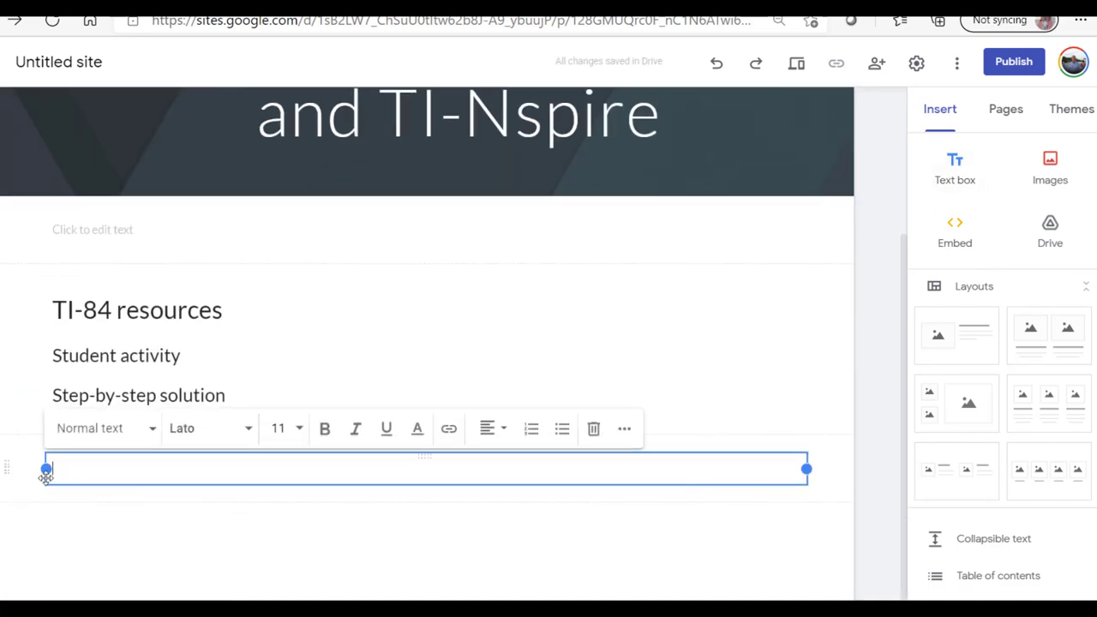
pyautogui.moveTo(46, 469); pyautogui.dragTo(468, 488)
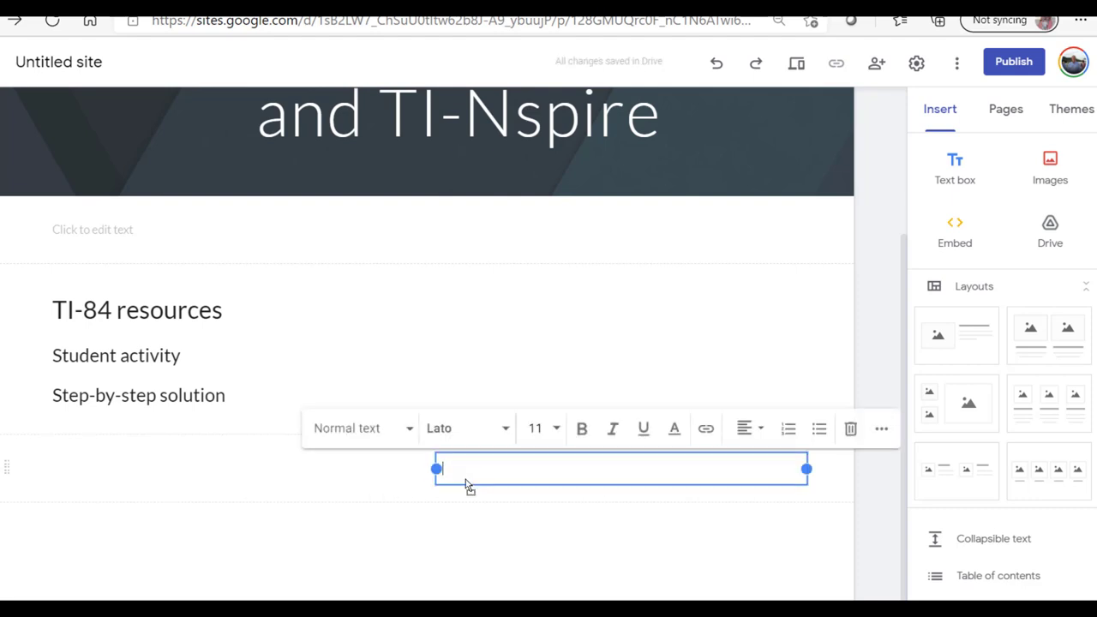
pyautogui.click(535, 428)
pyautogui.scroll(-3, 536, 532)
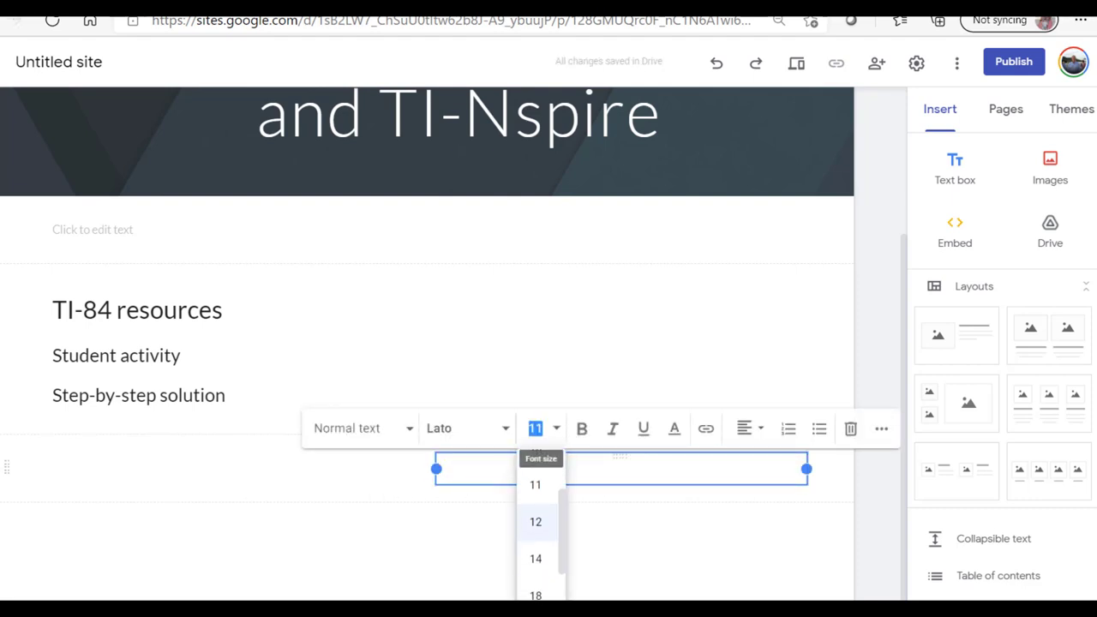
pyautogui.click(536, 583)
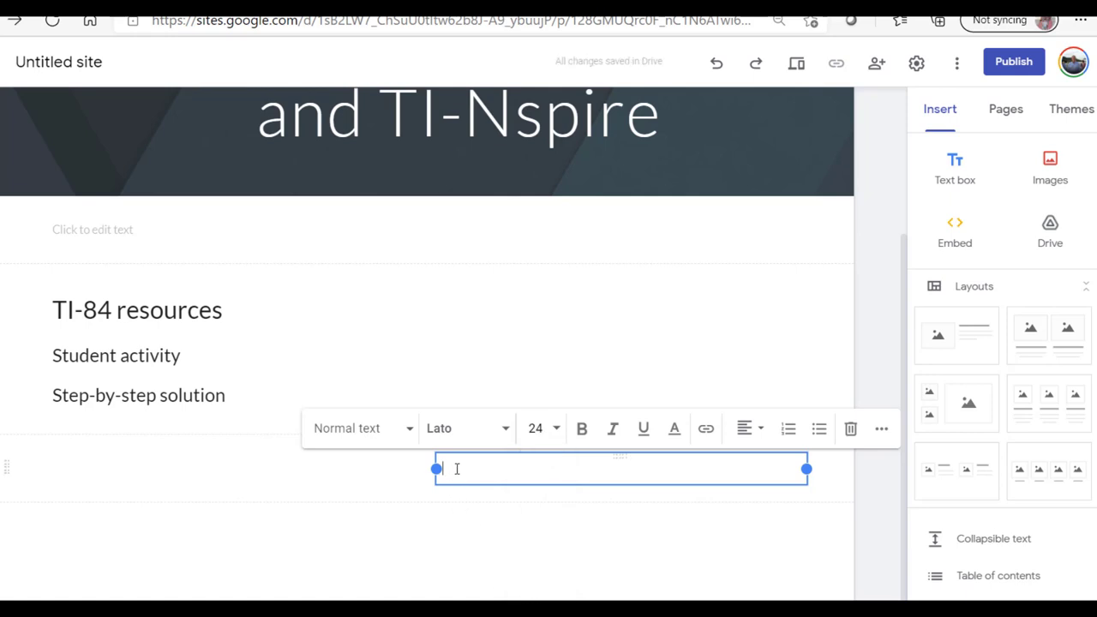
pyautogui.write('TI')
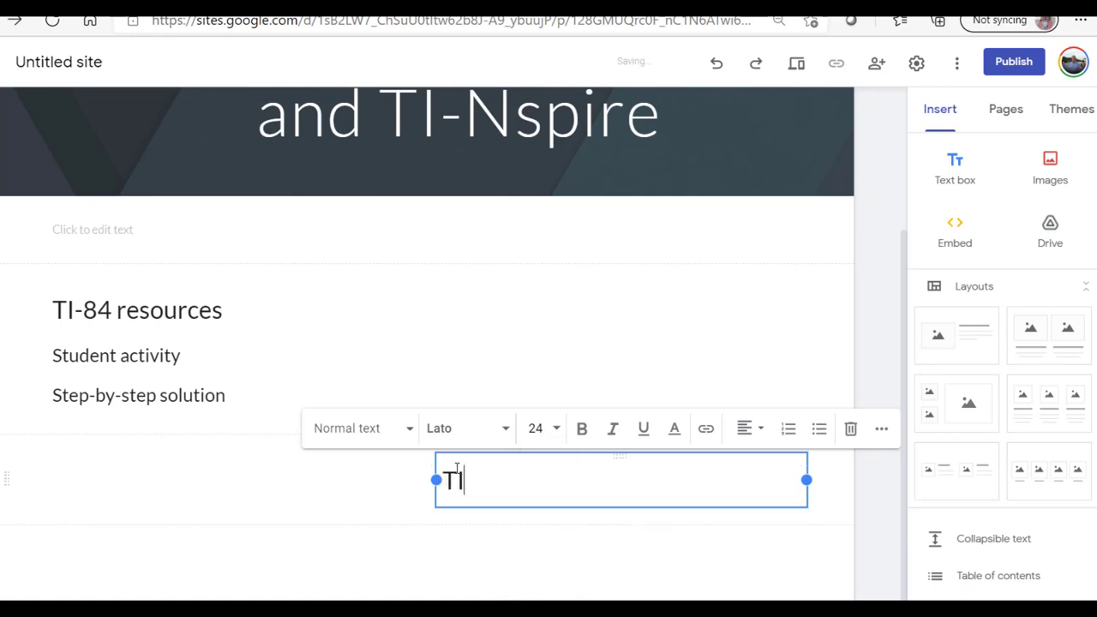
pyautogui.write('-Nspir')
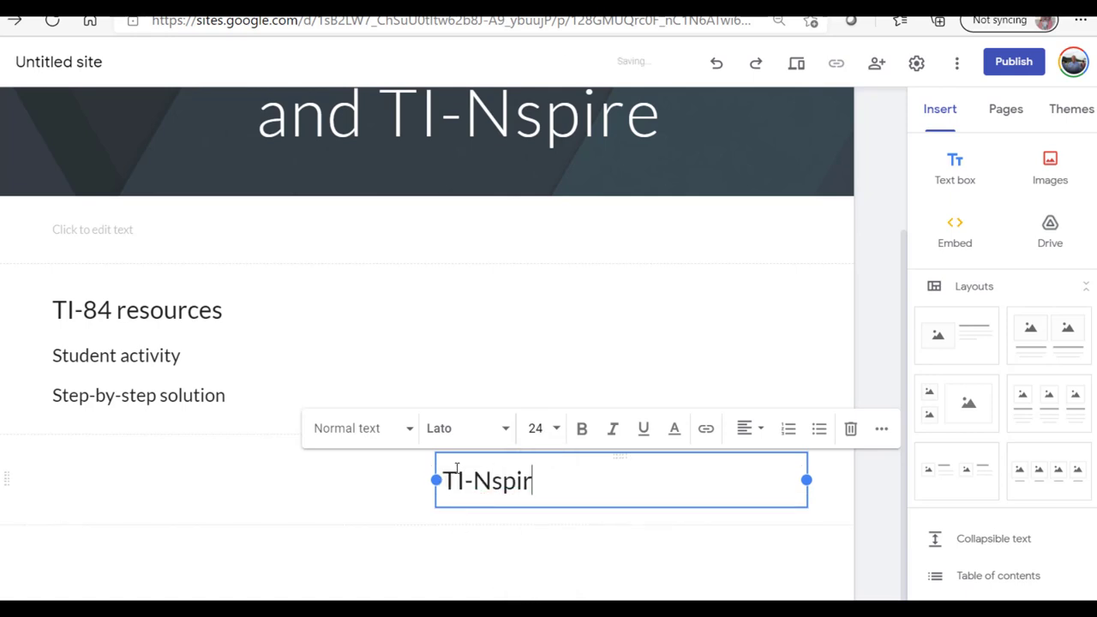
pyautogui.write('e re')
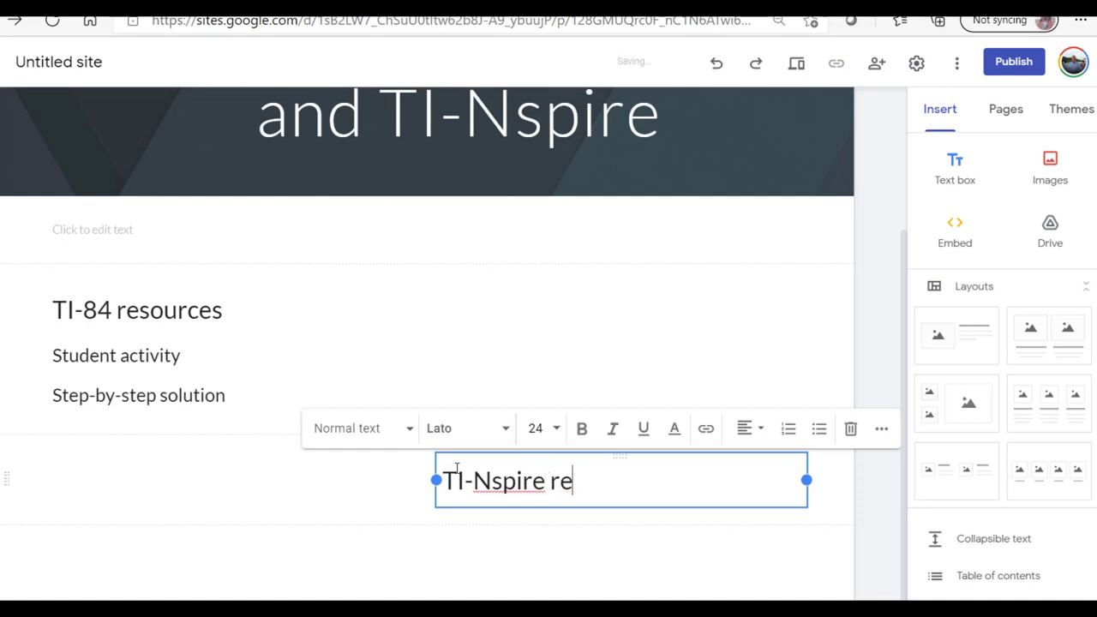
pyautogui.write('sources')
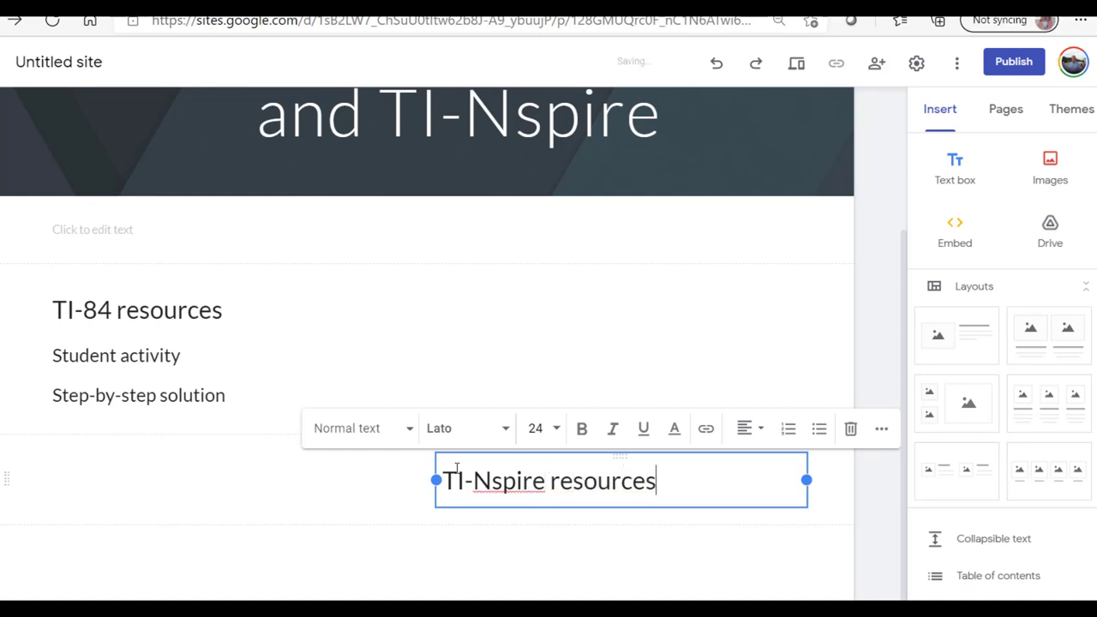
pyautogui.press('Return')
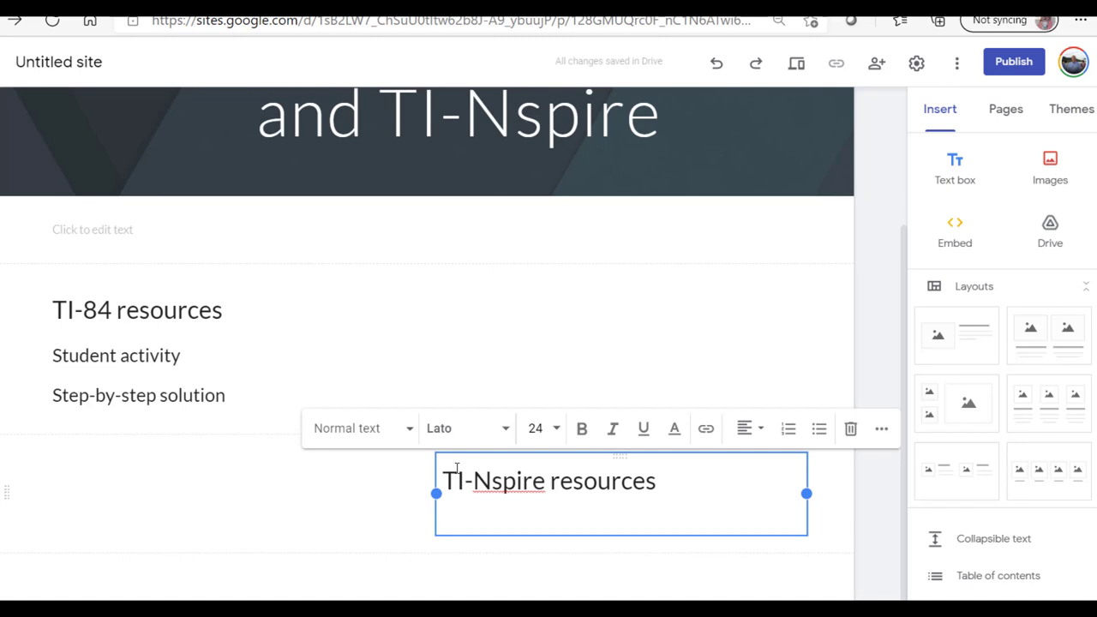
# Below the "TI-Nspire resources" heading, add the line "Student activity" at font size 18.
pyautogui.click(549, 428)
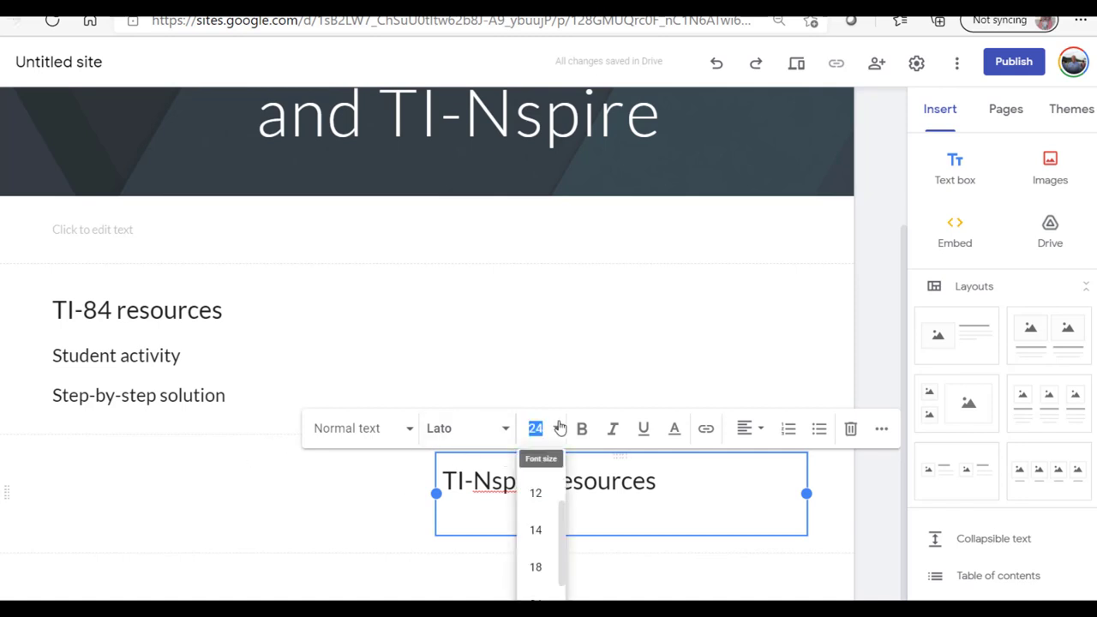
pyautogui.click(538, 568)
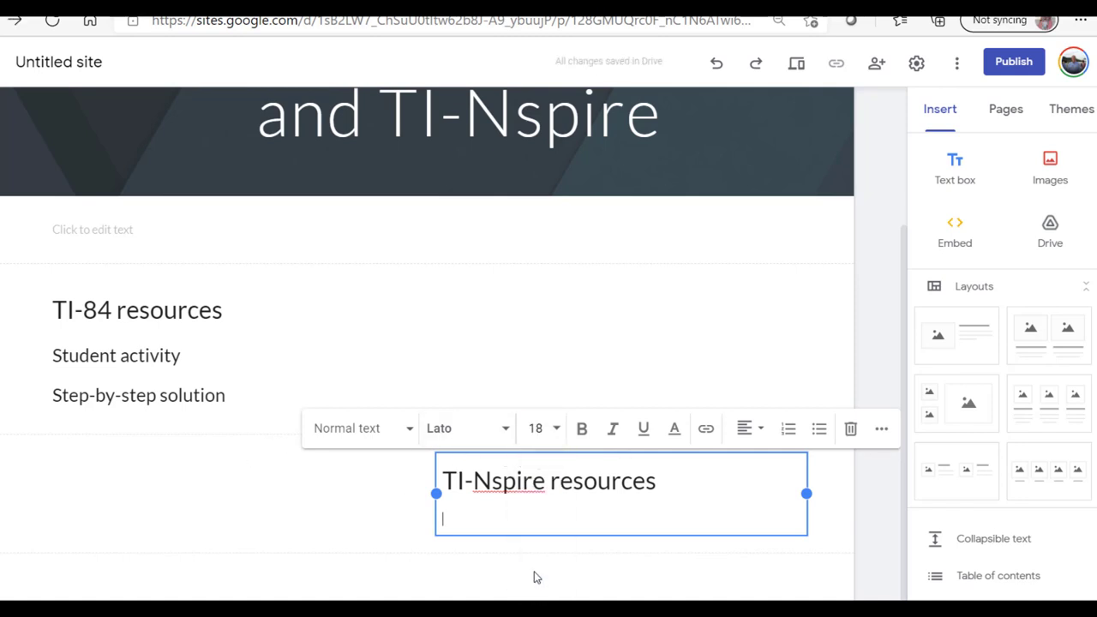
pyautogui.write('Student act')
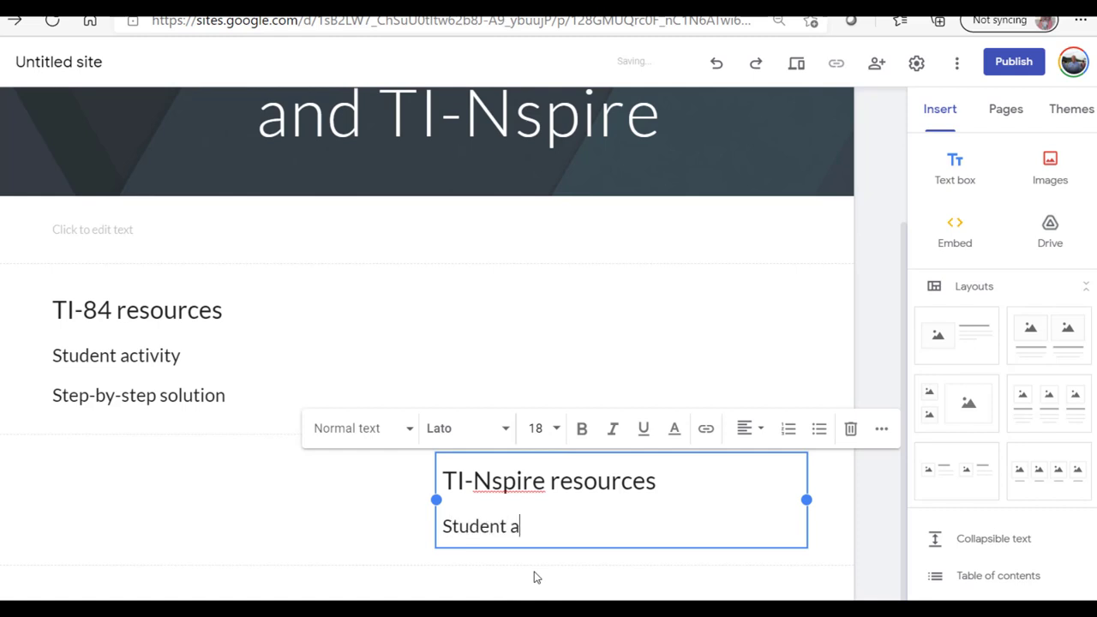
pyautogui.write('ivity')
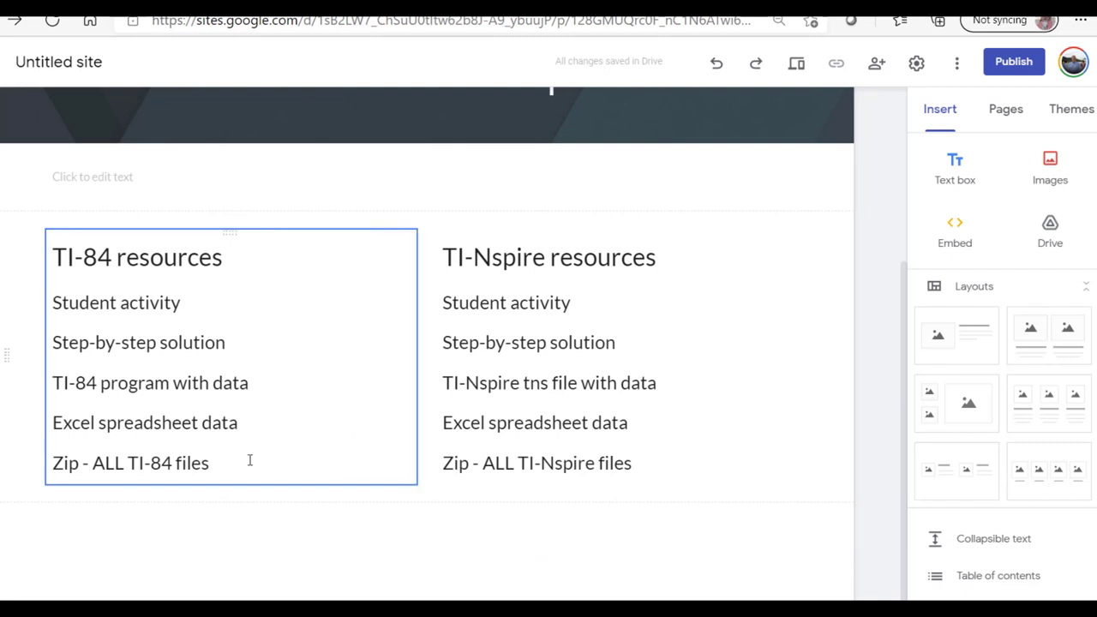
# Make the "TI-84 resources" and "TI-Nspire resources" headings bold.
pyautogui.moveTo(54, 258); pyautogui.dragTo(226, 267)
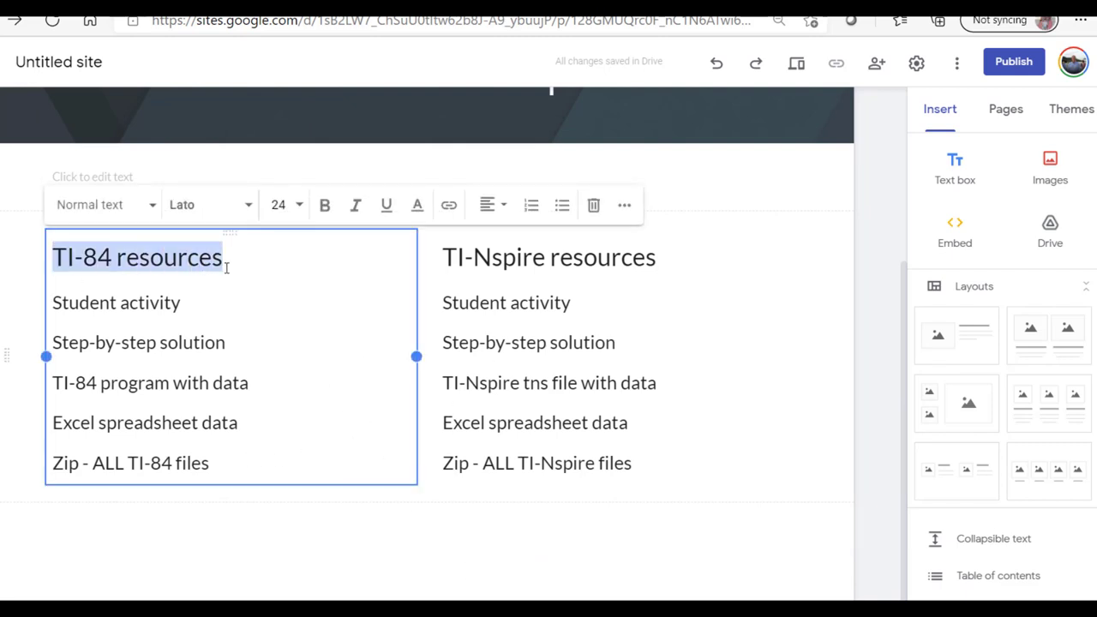
pyautogui.click(326, 209)
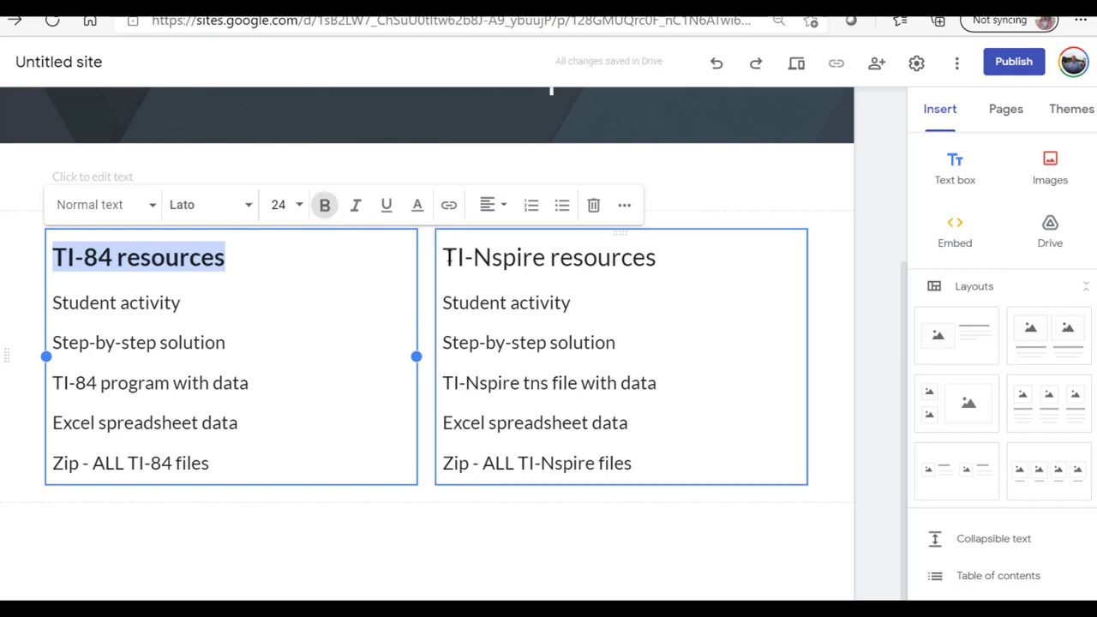
pyautogui.moveTo(446, 258); pyautogui.dragTo(658, 266)
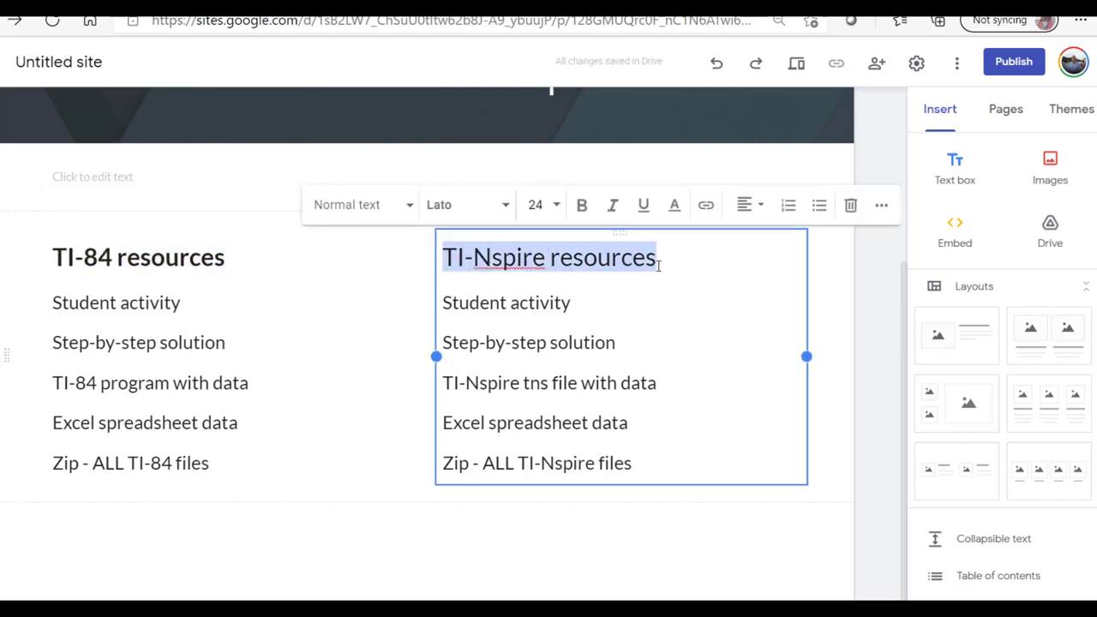
pyautogui.click(582, 206)
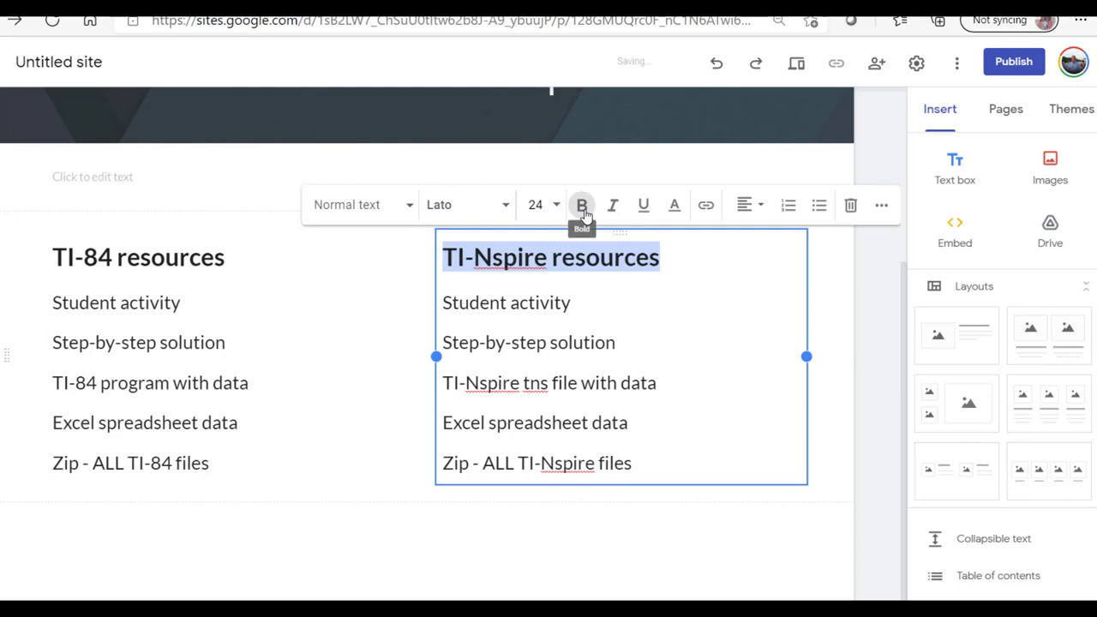
# Color the "TI-Nspire resources" heading dark red and the "TI-84 resources" heading blue.
pyautogui.click(674, 206)
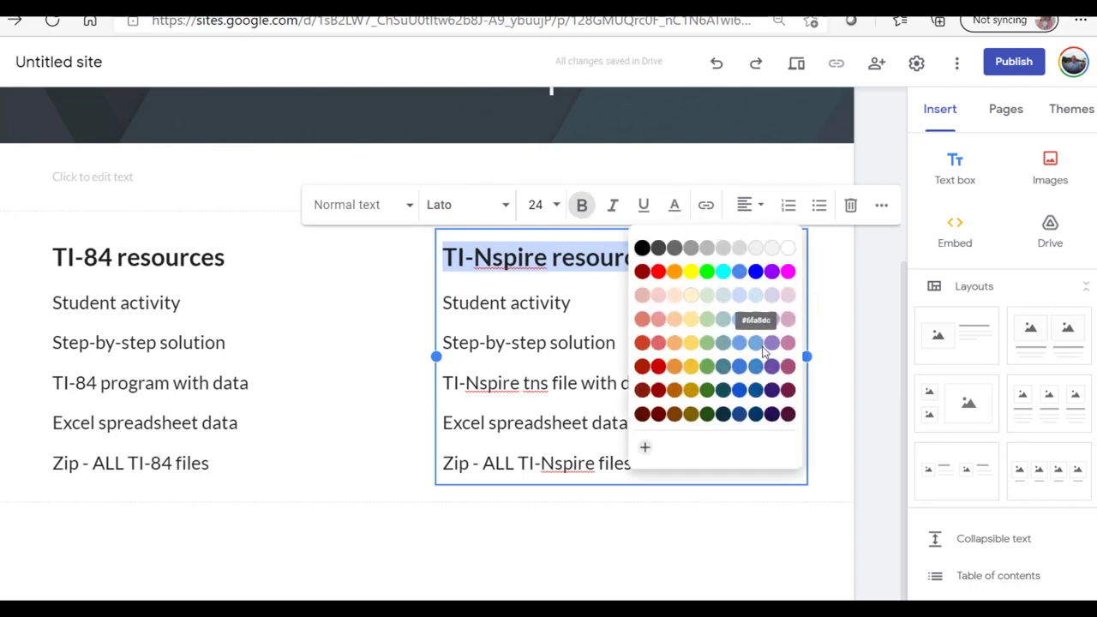
pyautogui.click(642, 273)
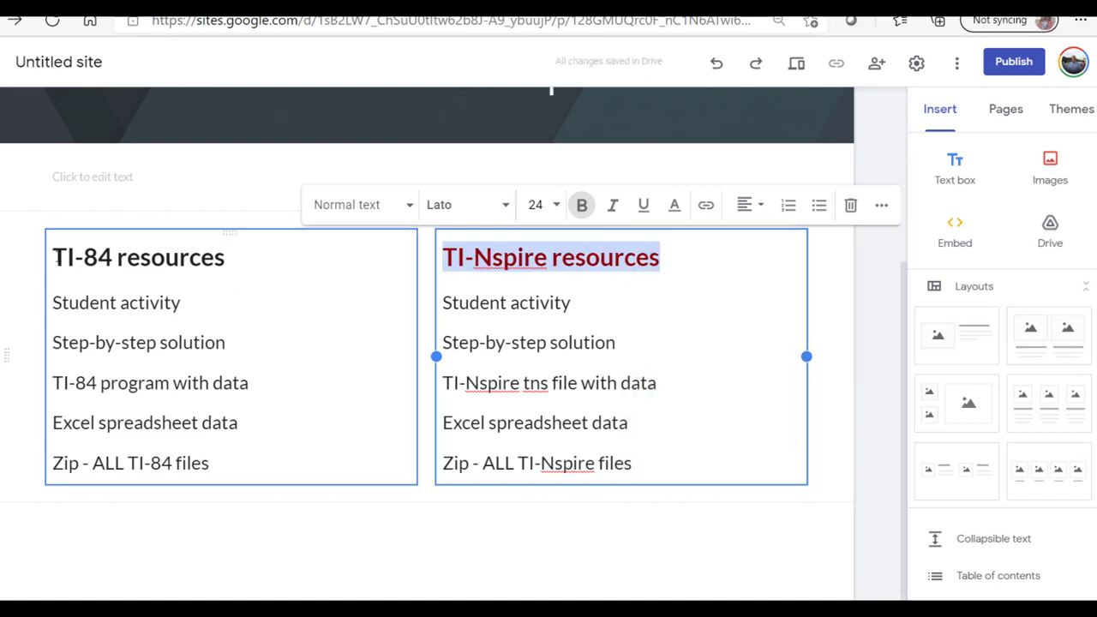
pyautogui.moveTo(55, 257); pyautogui.dragTo(304, 255)
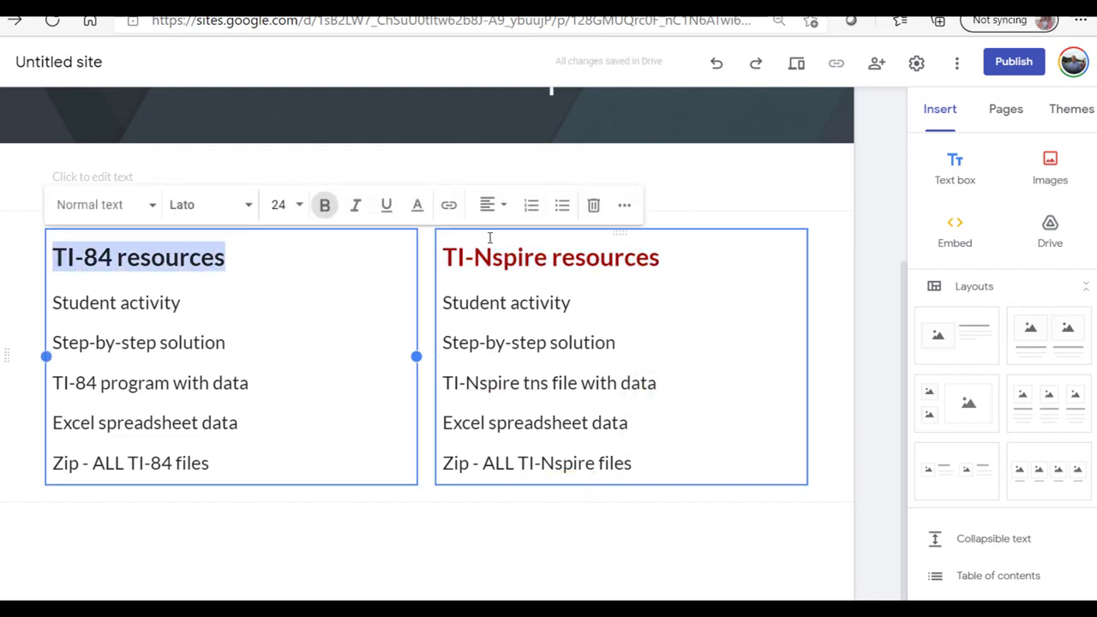
pyautogui.click(418, 205)
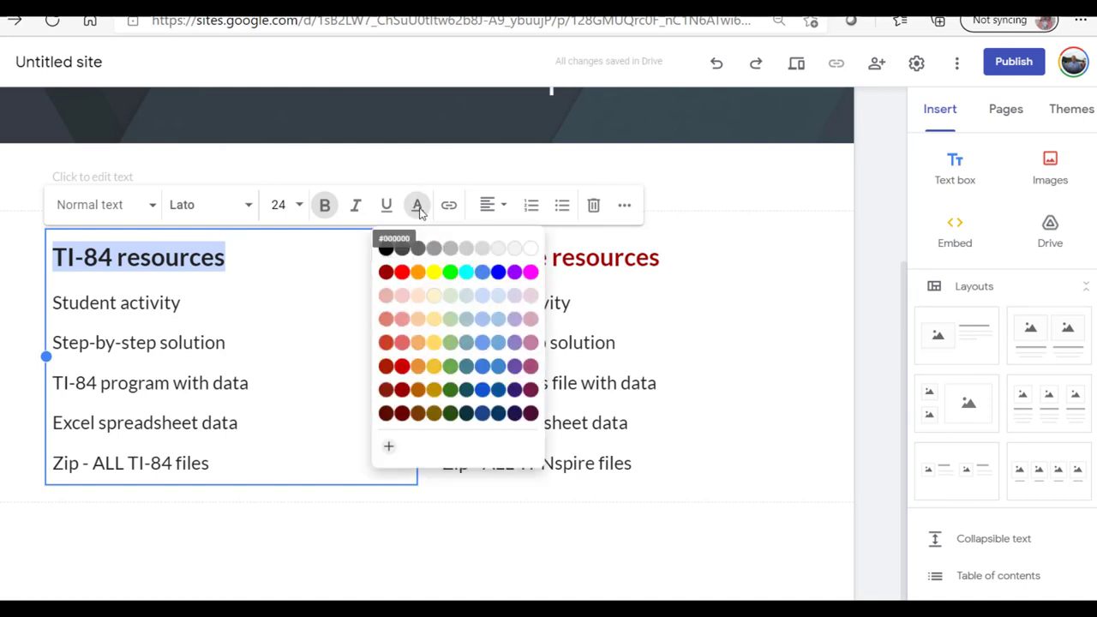
pyautogui.click(501, 273)
pyautogui.click(356, 527)
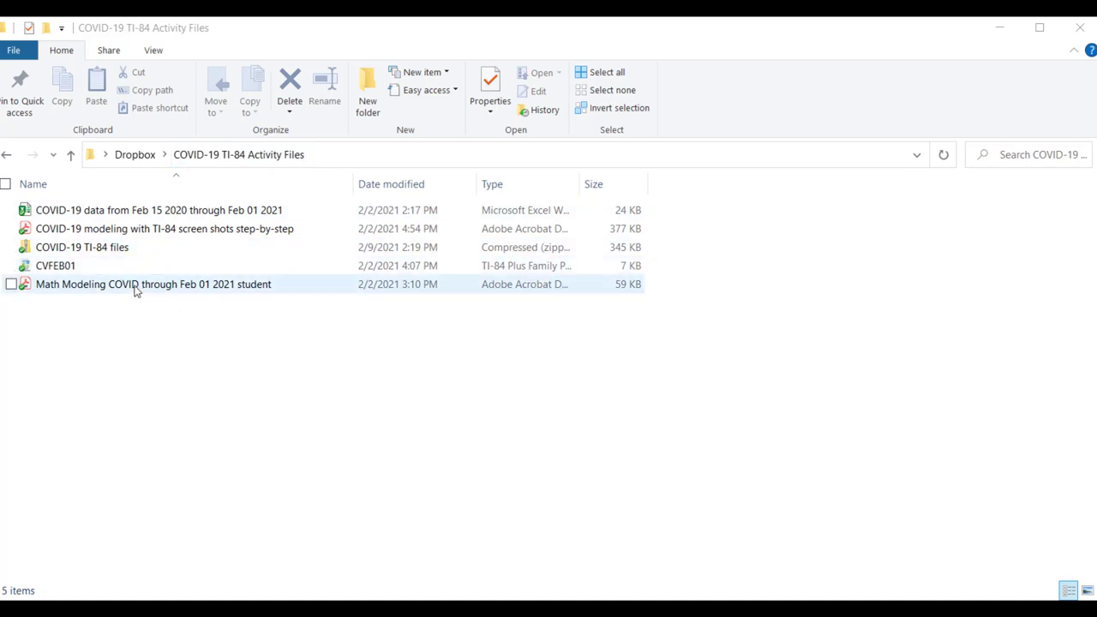
# In the COVID-19 TI-84 Activity Files folder in File Explorer, copy the Dropbox link of "Math Modeling COVID through Feb 01 2021 student".
pyautogui.click(13, 285)
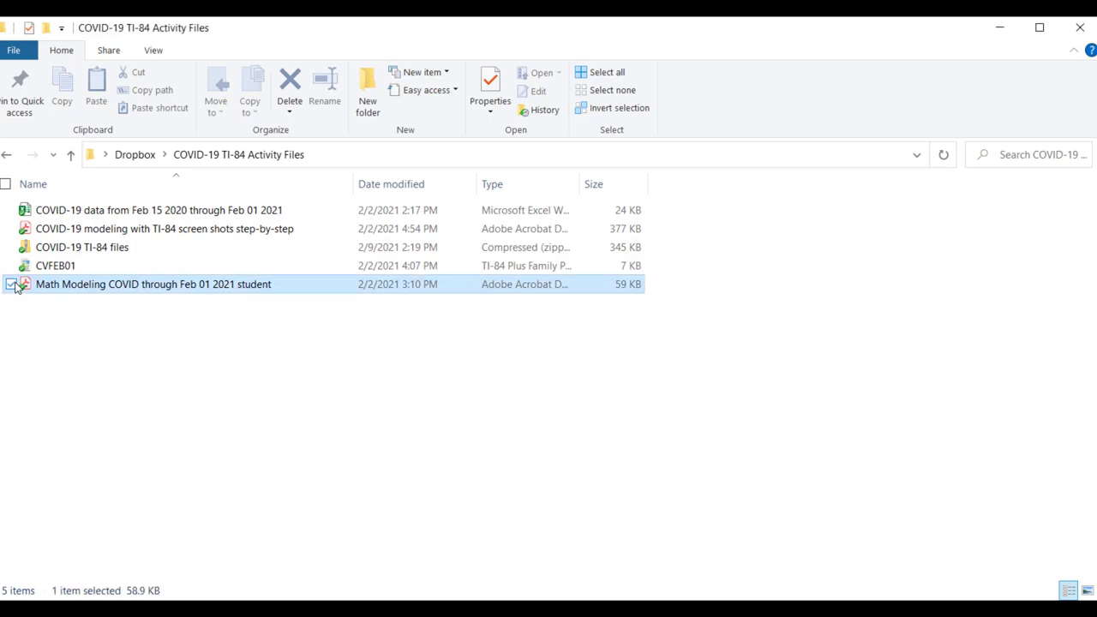
pyautogui.rightClick(119, 292)
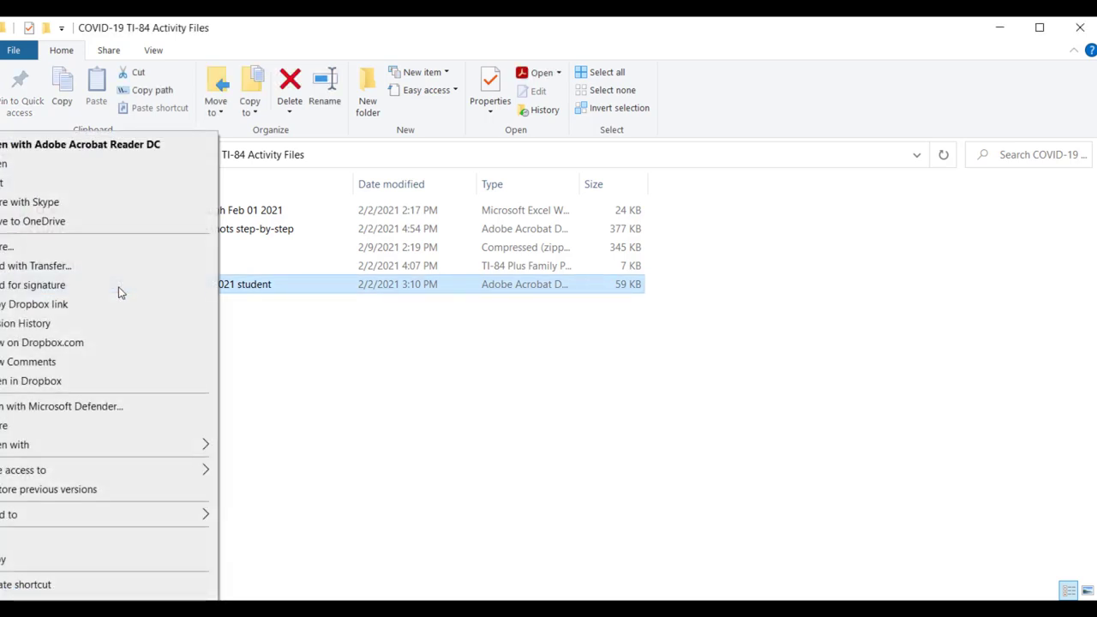
pyautogui.click(65, 306)
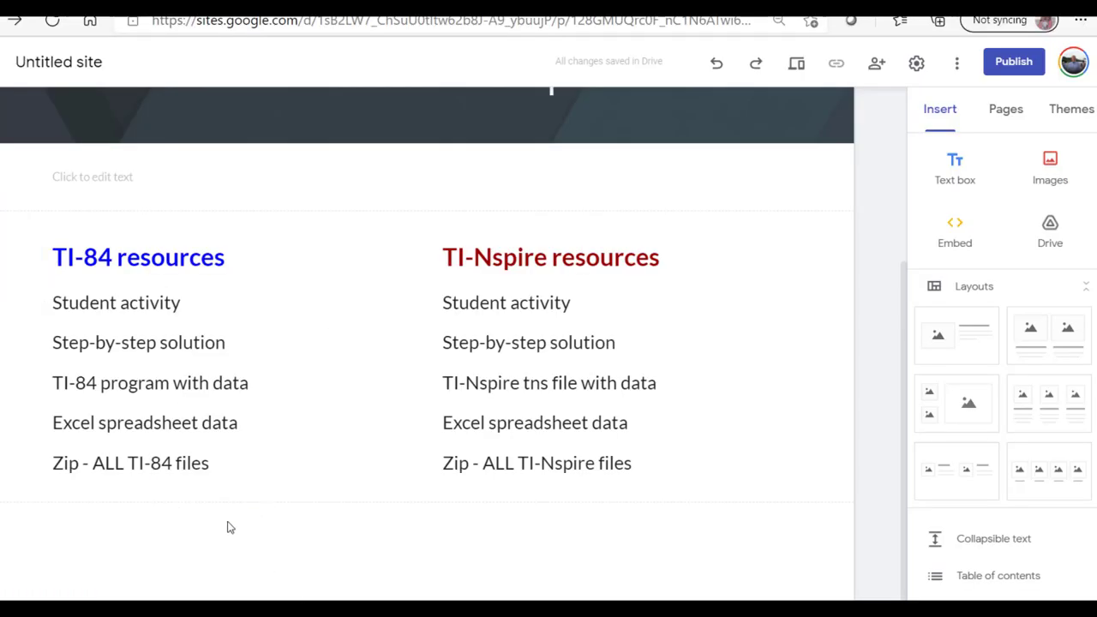
# On the Google Sites page, link the "Student activity" line under TI-84 resources to the copied Dropbox address.
pyautogui.click(215, 322)
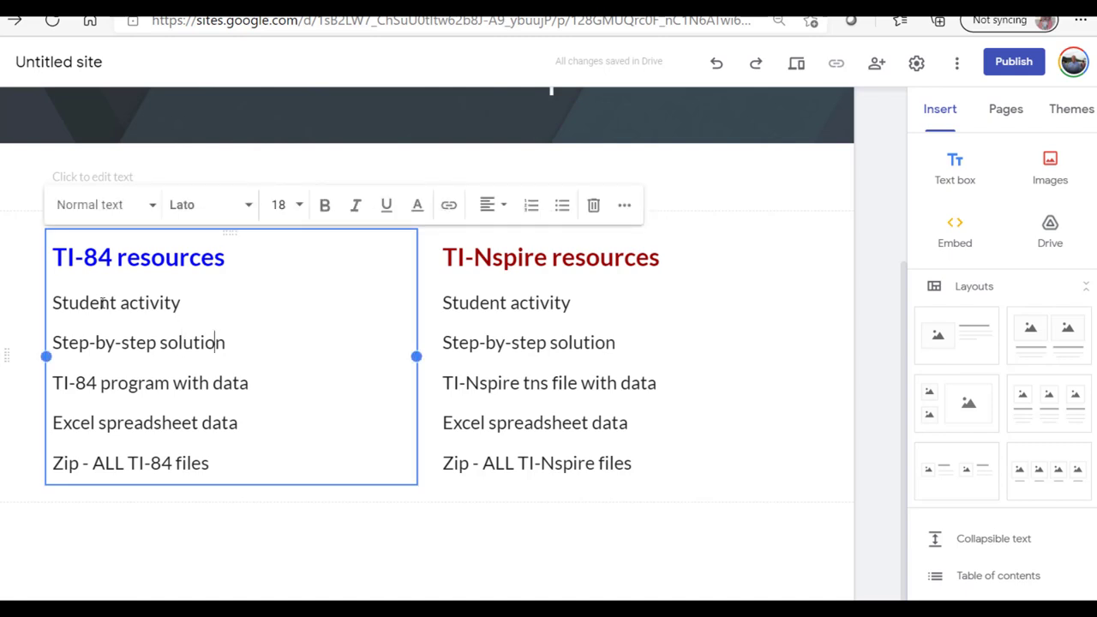
pyautogui.moveTo(54, 303); pyautogui.dragTo(188, 303)
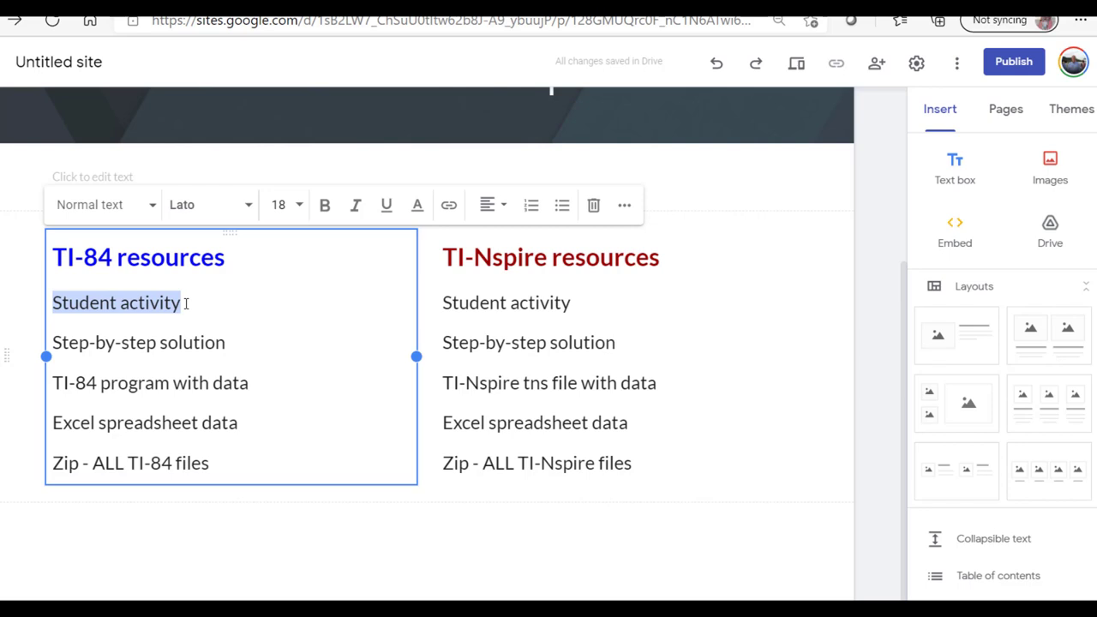
pyautogui.click(450, 214)
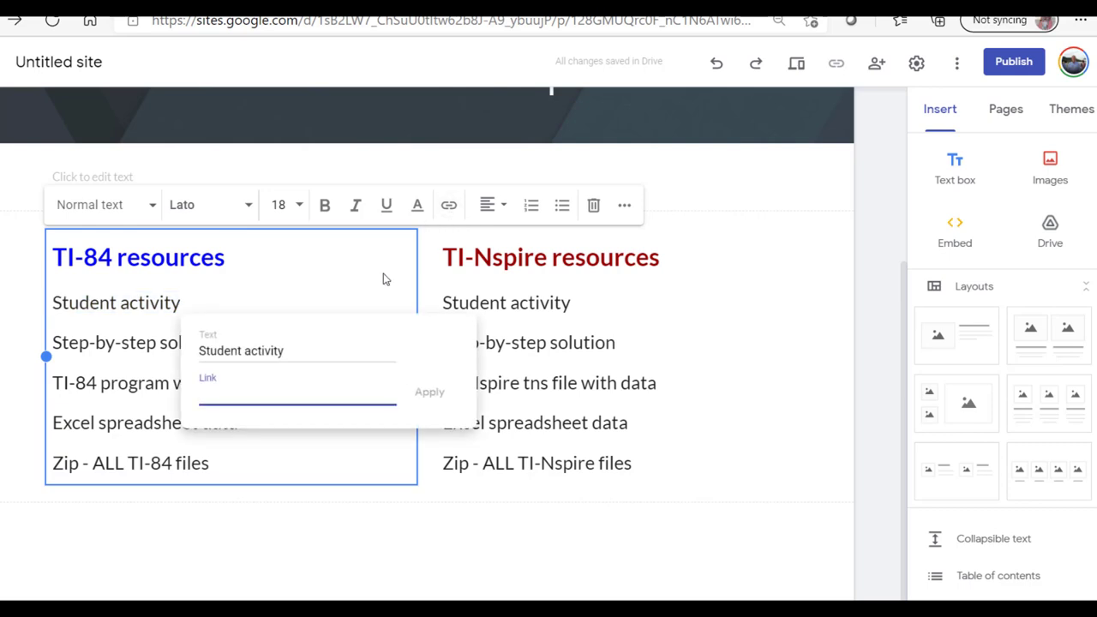
pyautogui.rightClick(209, 393)
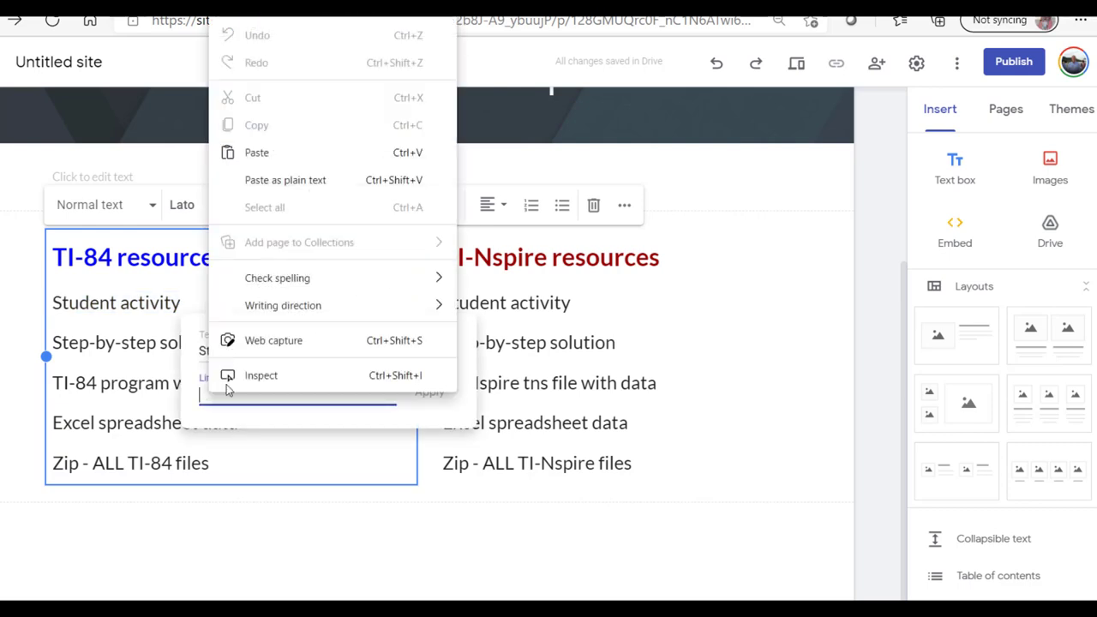
pyautogui.click(264, 155)
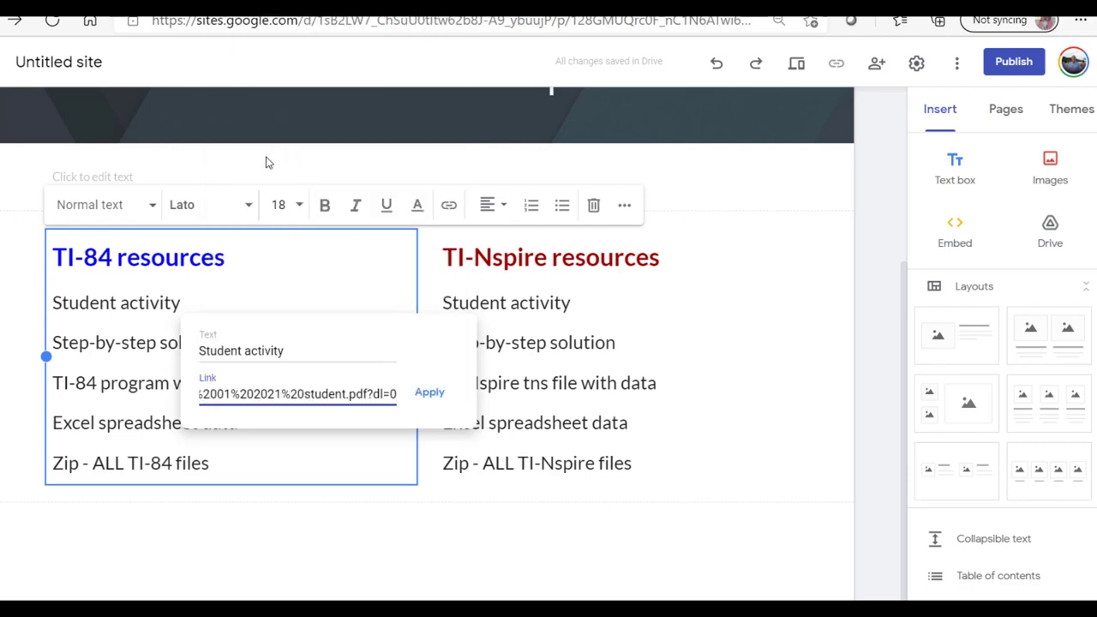
pyautogui.click(427, 396)
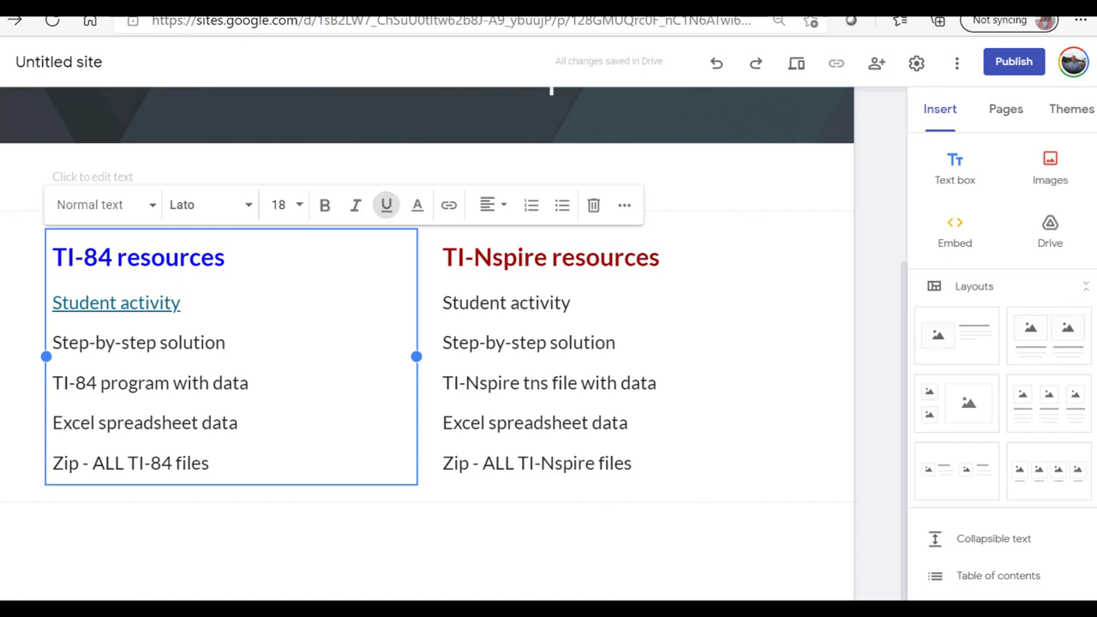
# Switch back to File Explorer and copy the Dropbox link of the compressed "COVID-19 TI-84 files" folder.
pyautogui.hotkey('alt', 'Tab')
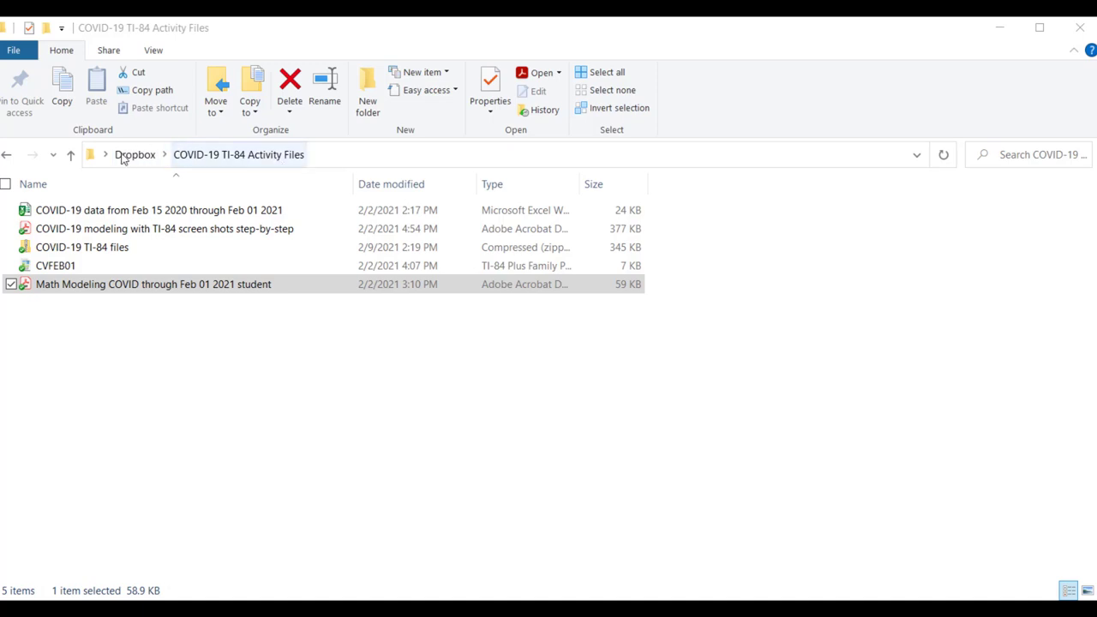
pyautogui.click(41, 250)
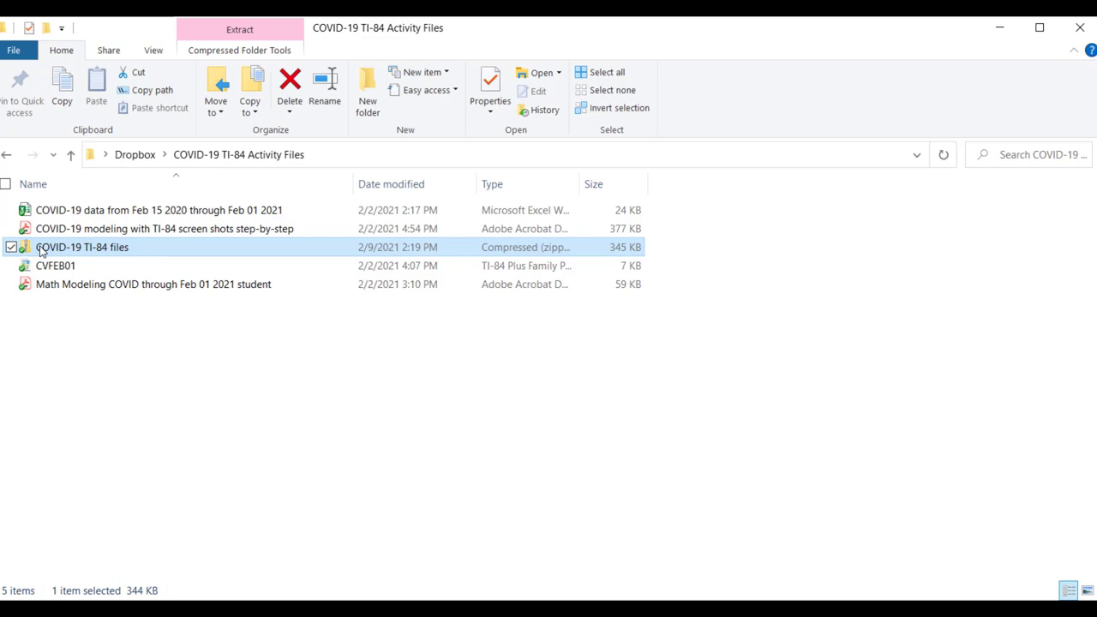
pyautogui.rightClick(41, 249)
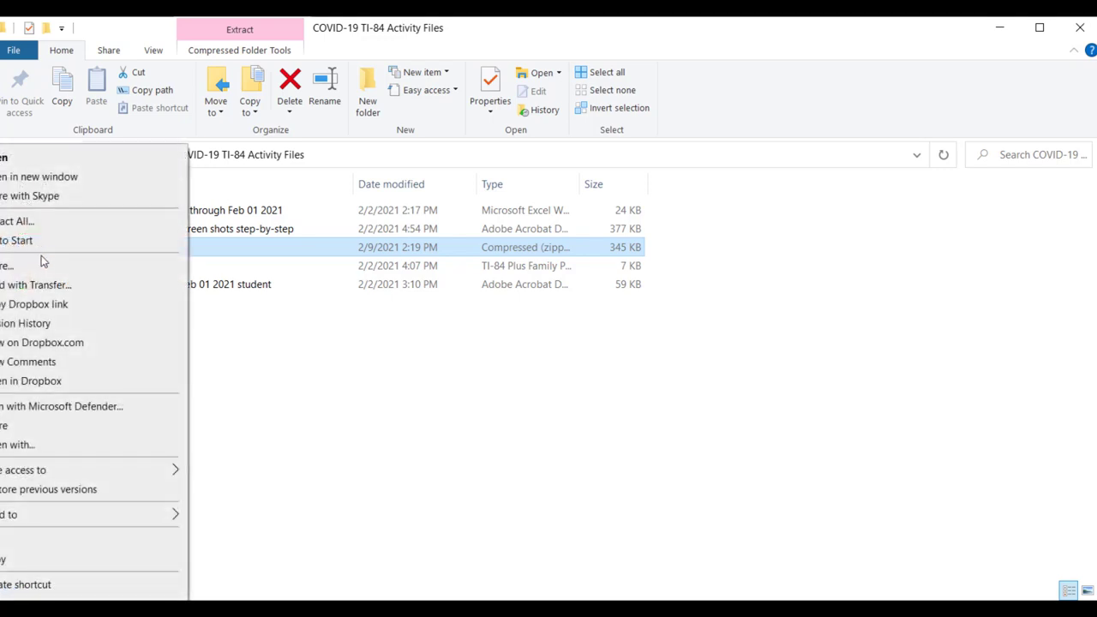
pyautogui.click(46, 306)
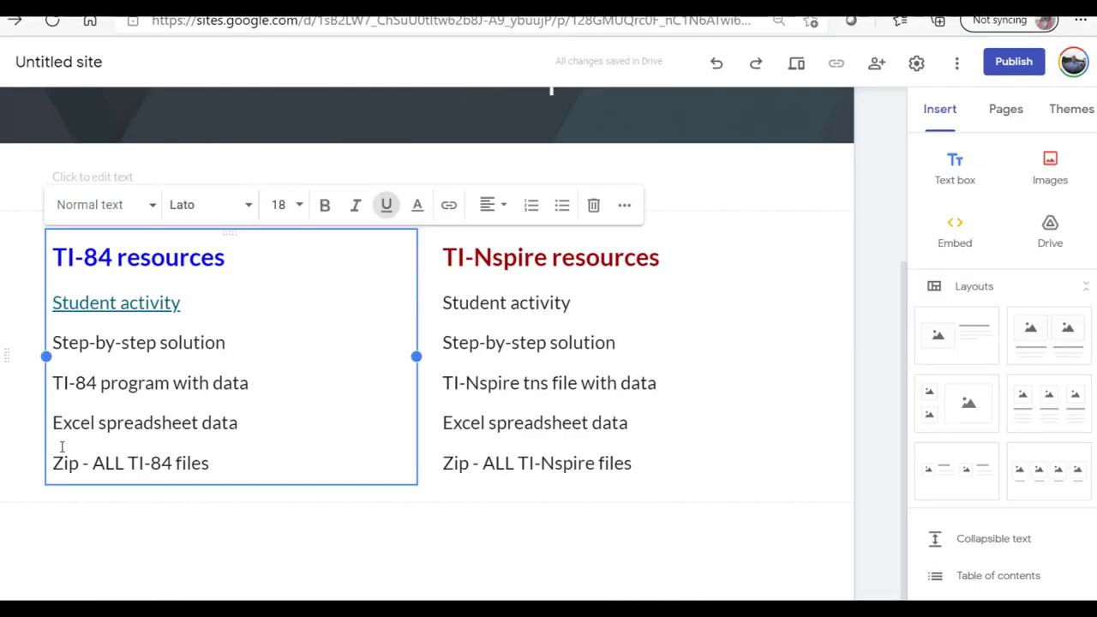
# On the Google Sites page, link the line "Zip - ALL TI-84 files" to the copied Dropbox address of the zip file.
pyautogui.moveTo(53, 463); pyautogui.dragTo(211, 462)
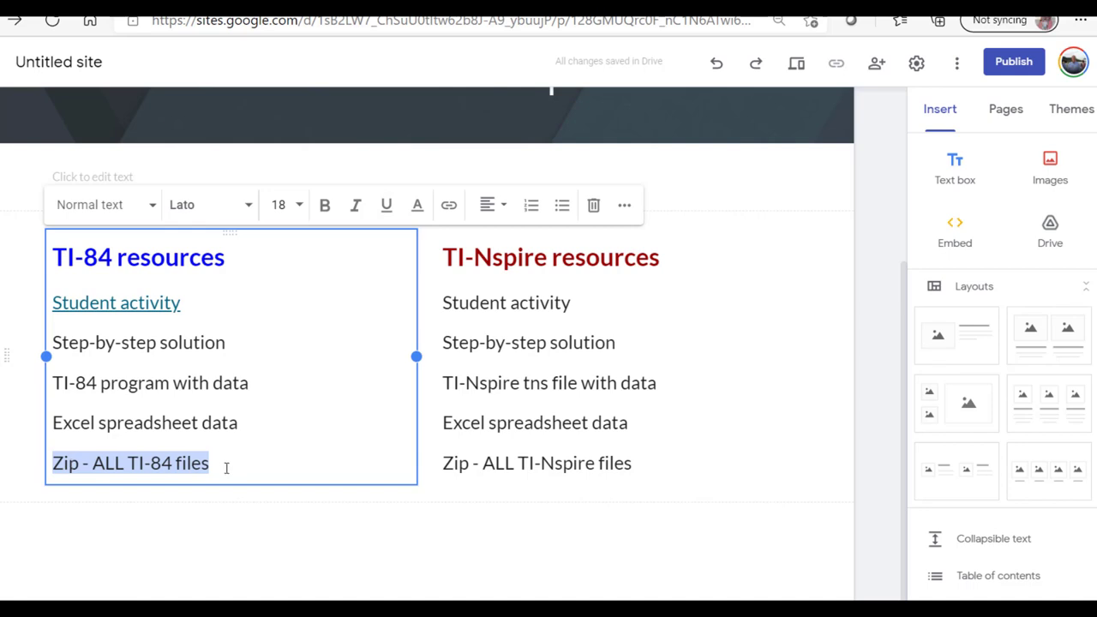
pyautogui.click(450, 206)
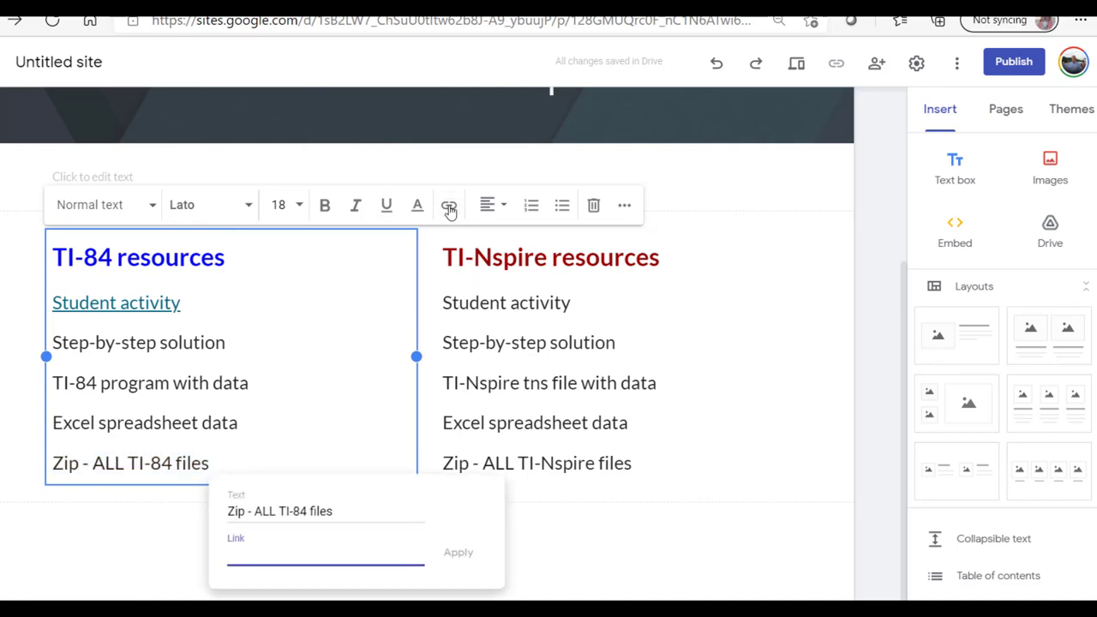
pyautogui.rightClick(235, 556)
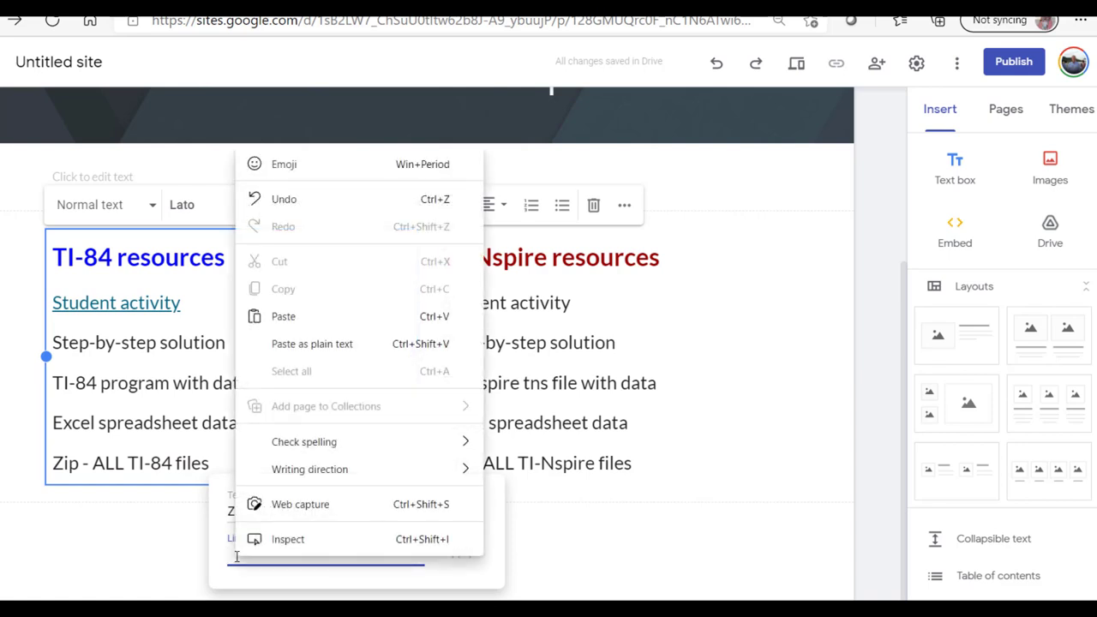
pyautogui.click(289, 318)
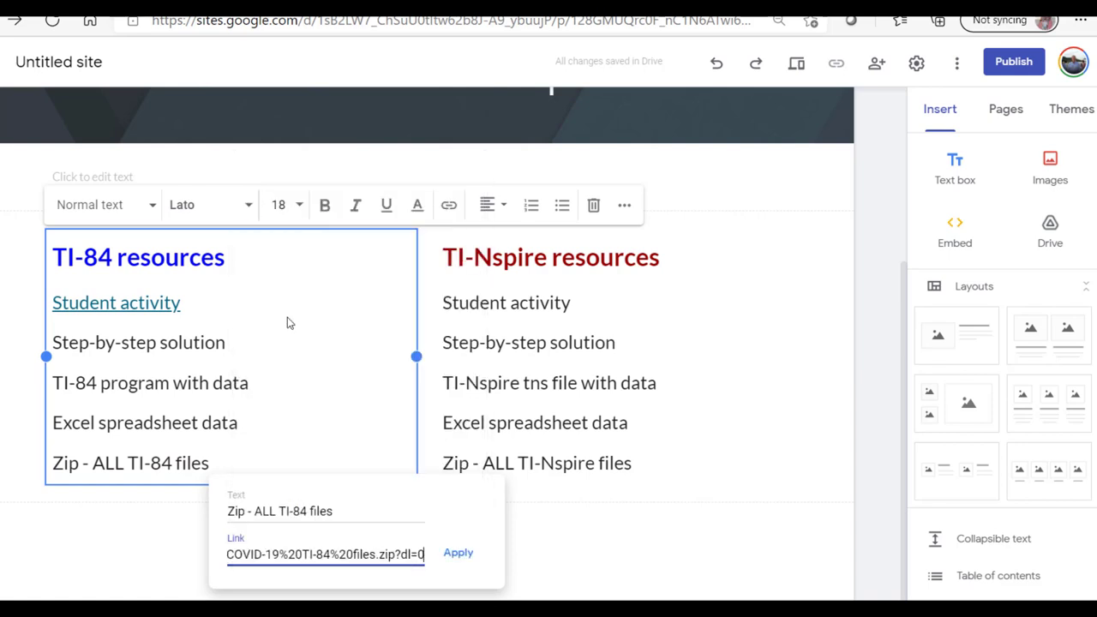
pyautogui.click(458, 554)
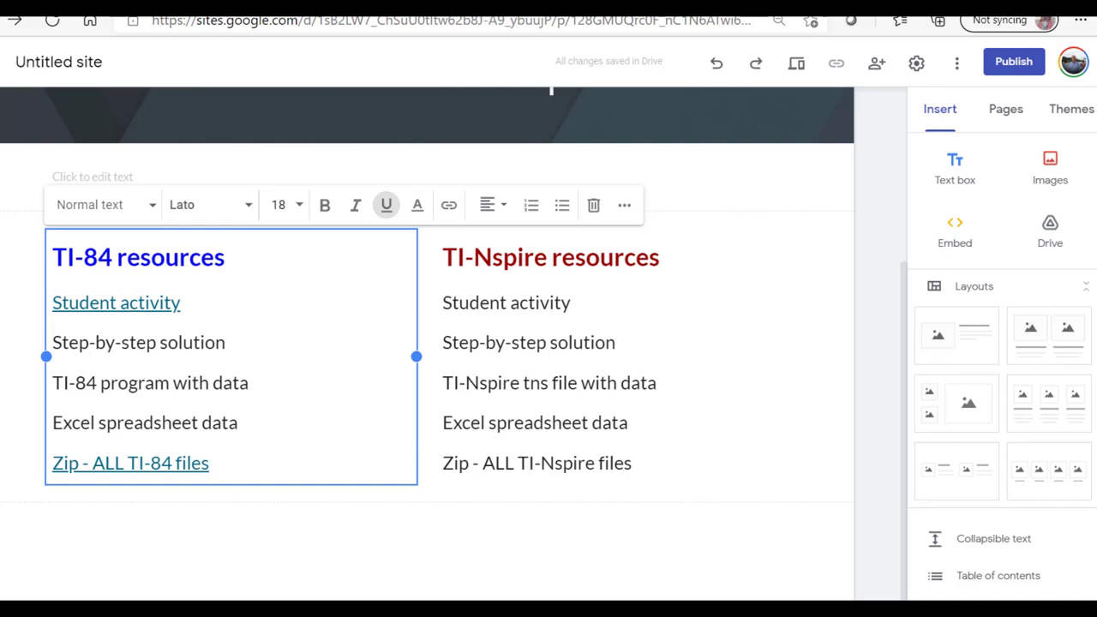
# Switch to Google Drive, share "Math Modeling COVID through Feb 01 2021 student.pdf" with anyone with the link as viewer, and copy its link.
pyautogui.hotkey('alt', 'Tab')
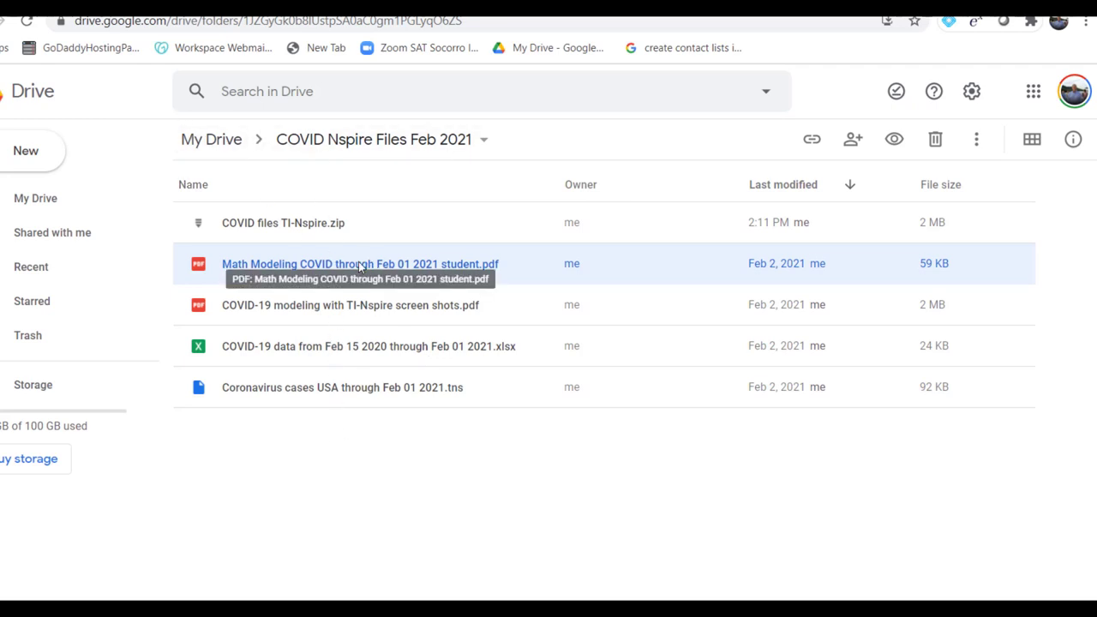
pyautogui.rightClick(221, 267)
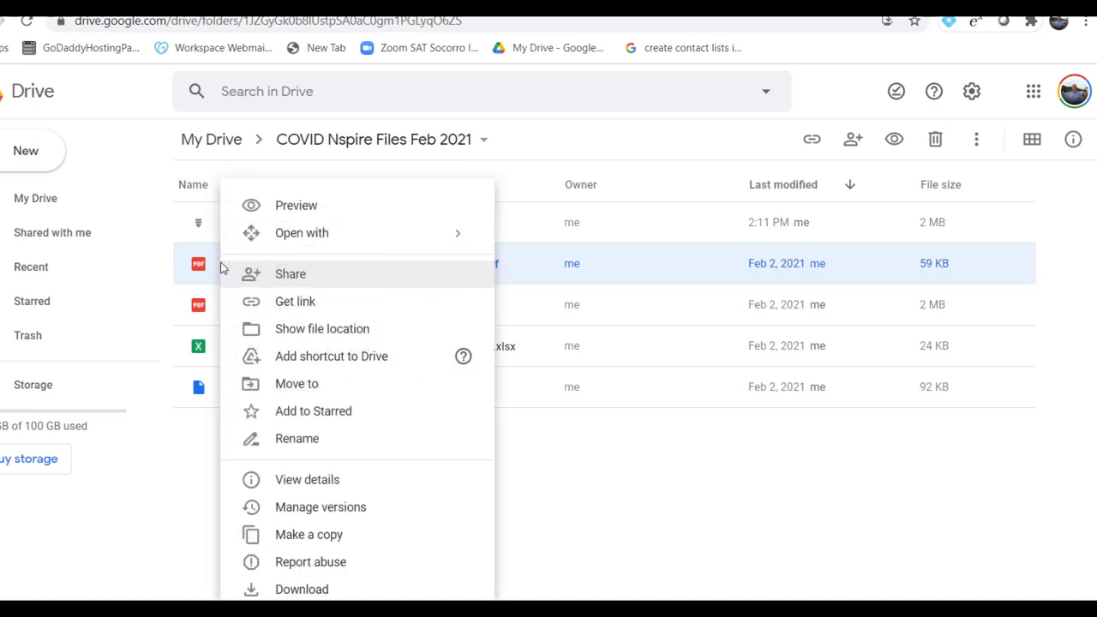
pyautogui.click(296, 303)
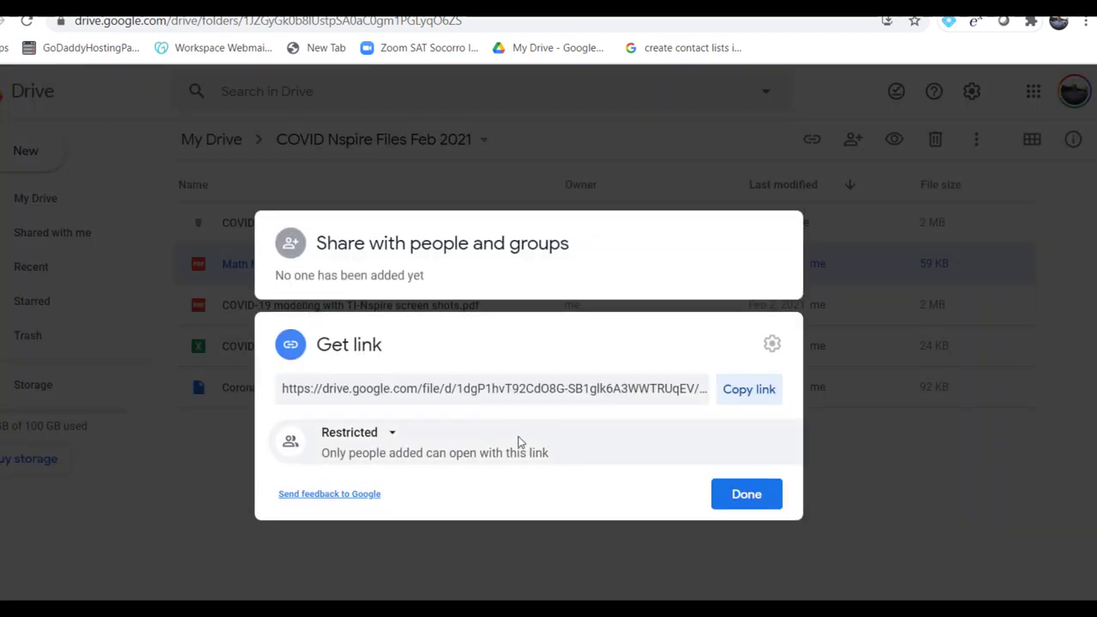
pyautogui.click(394, 437)
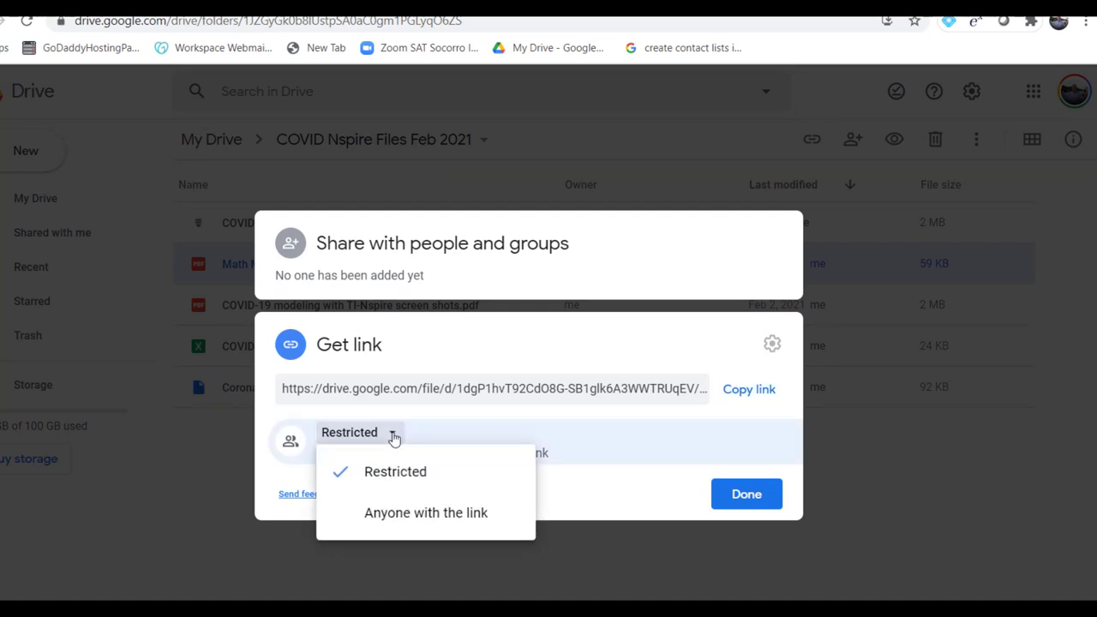
pyautogui.click(414, 517)
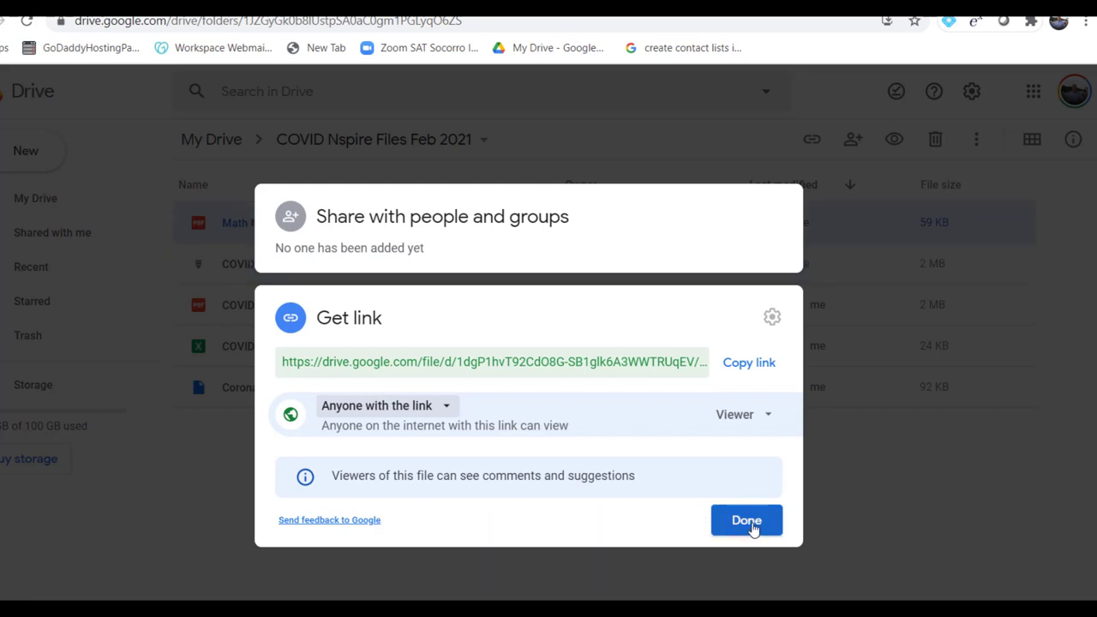
pyautogui.click(746, 365)
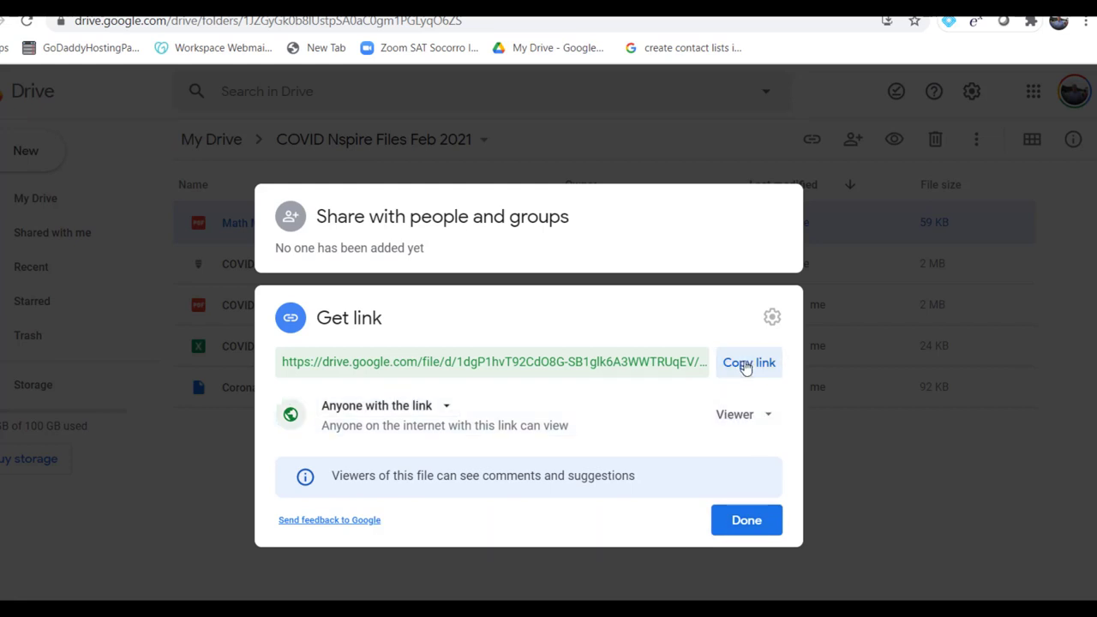
pyautogui.click(739, 525)
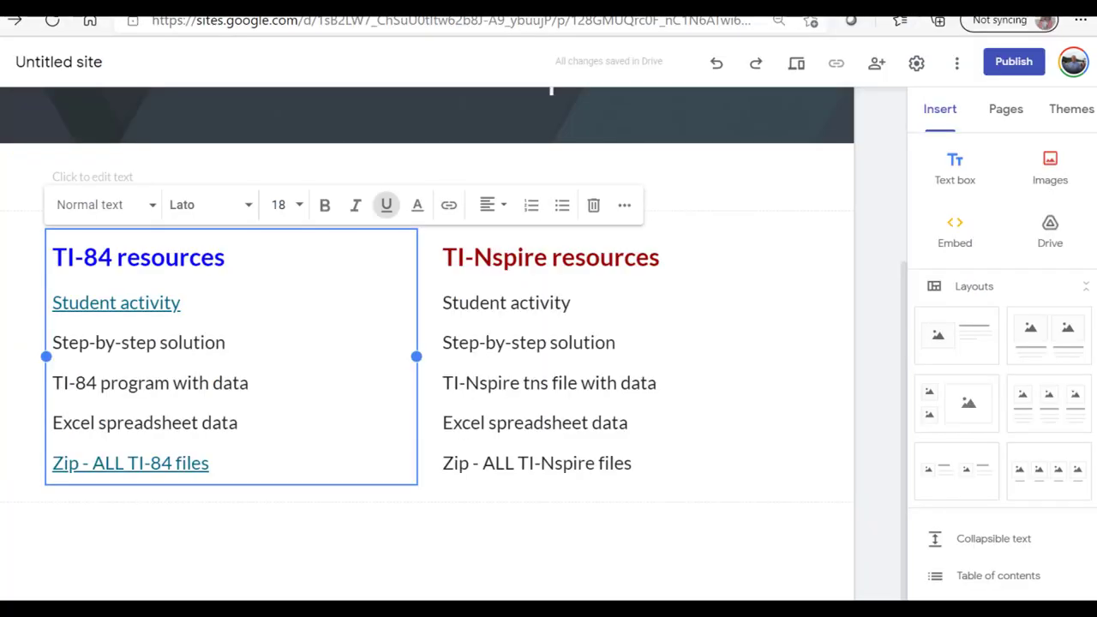
# On the Google Sites page, link the "Student activity" line under TI-Nspire resources to the copied Google Drive address.
pyautogui.click(444, 303)
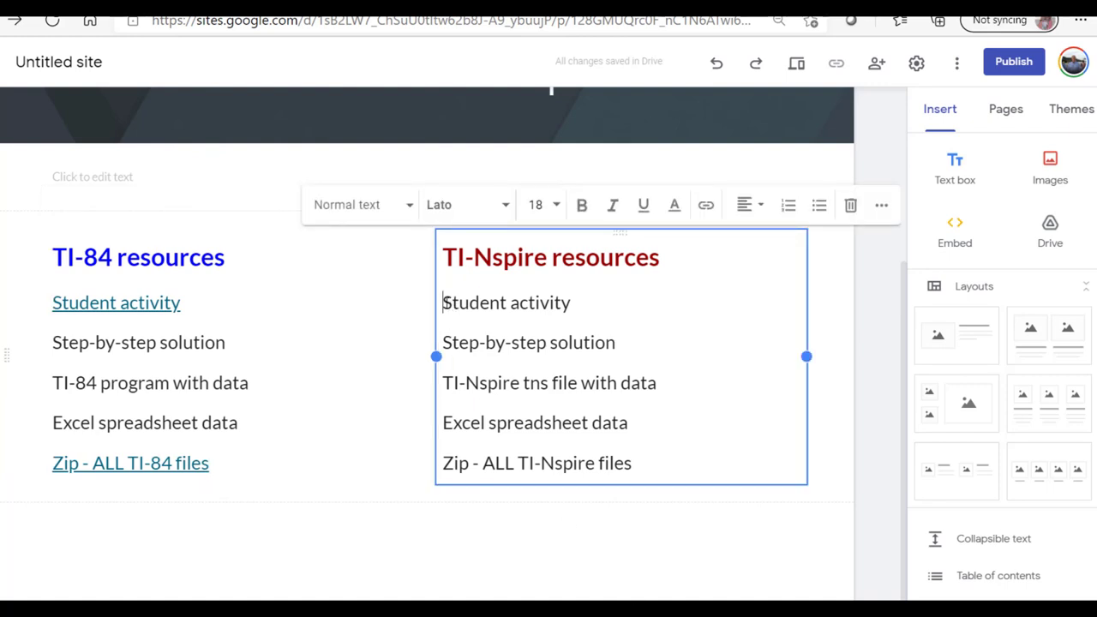
pyautogui.moveTo(444, 303); pyautogui.dragTo(577, 307)
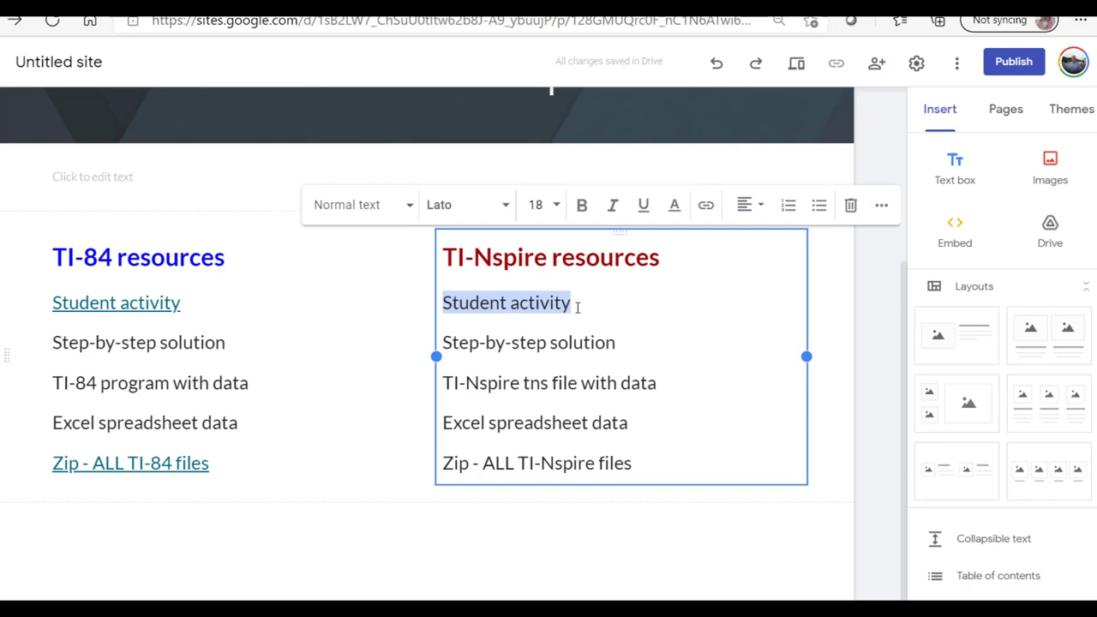
pyautogui.click(713, 209)
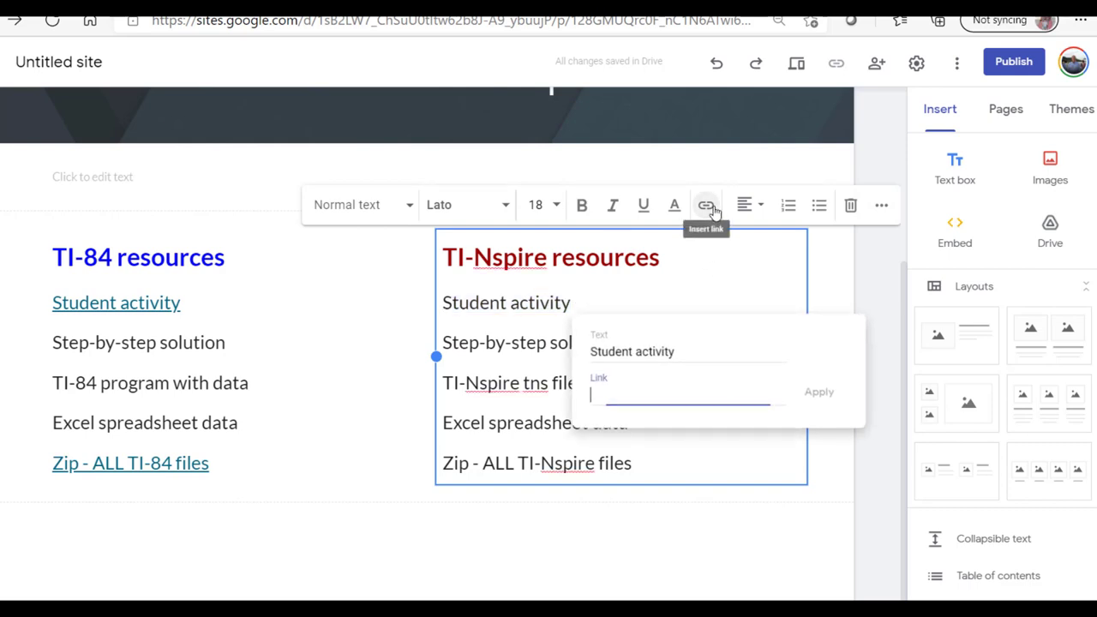
pyautogui.rightClick(596, 393)
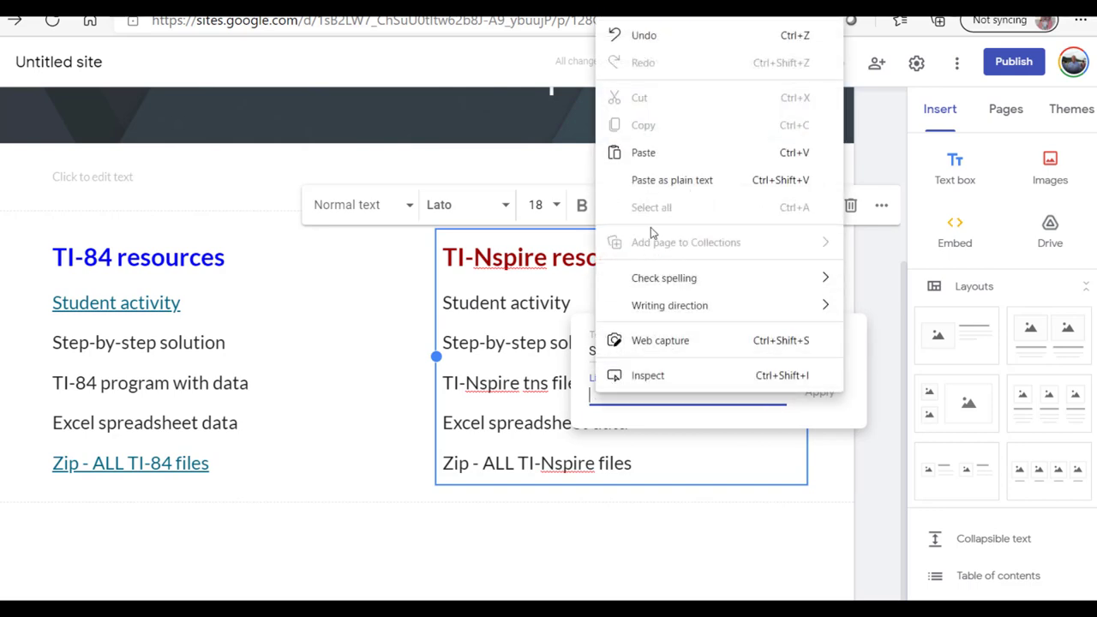
pyautogui.click(643, 154)
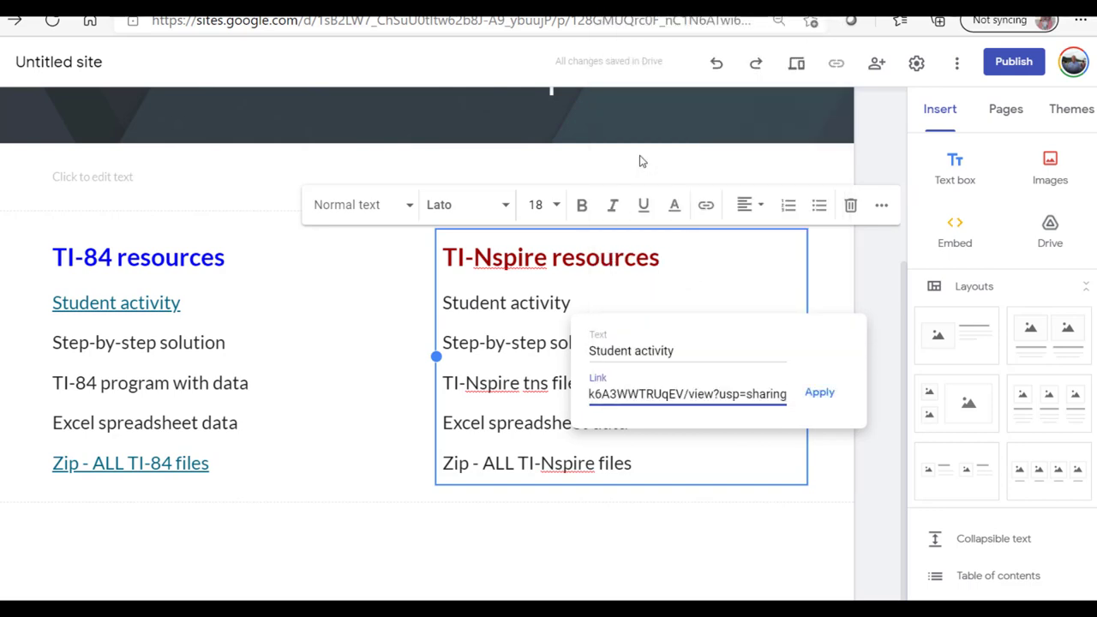
pyautogui.click(818, 396)
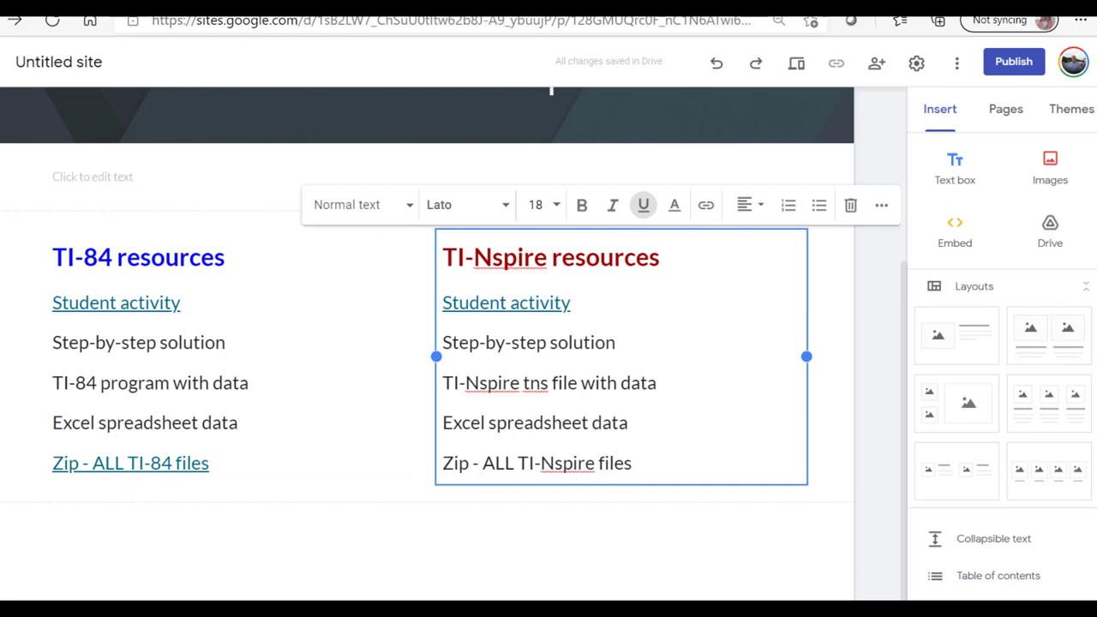
# Switch to Google Drive, share "COVID files TI-Nspire.zip" with anyone with the link as viewer, and copy its link.
pyautogui.hotkey('alt', 'Tab')
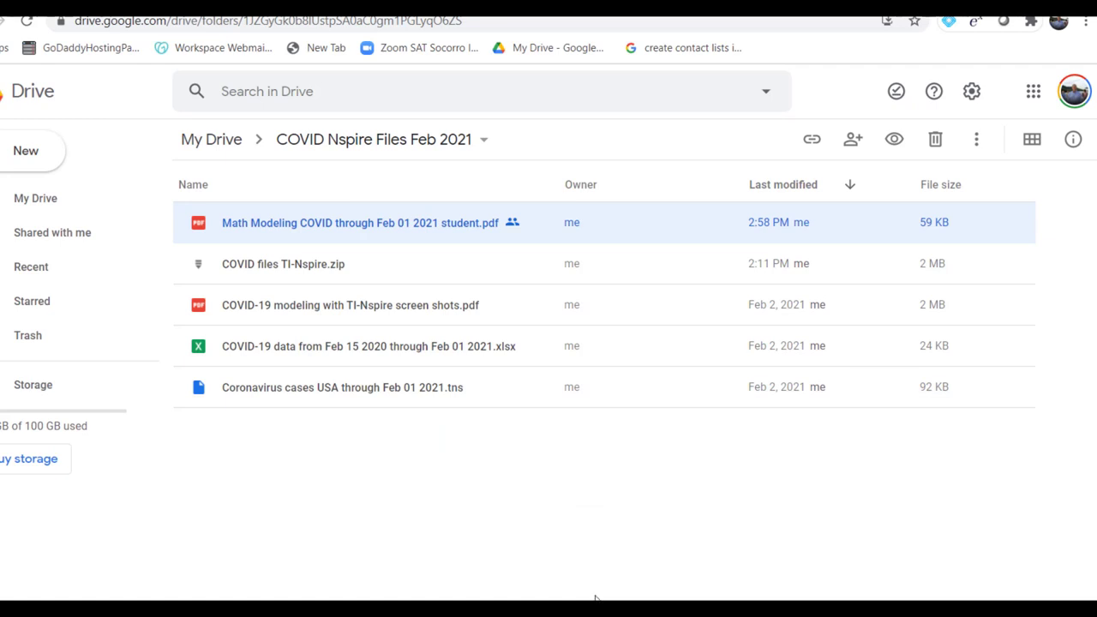
pyautogui.rightClick(237, 271)
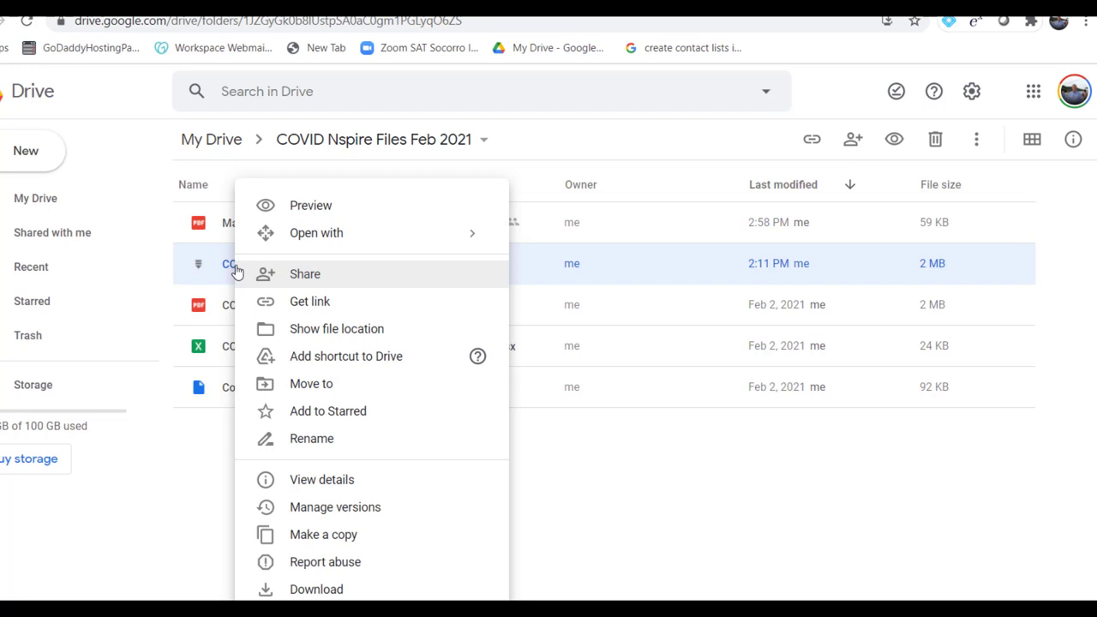
pyautogui.click(310, 302)
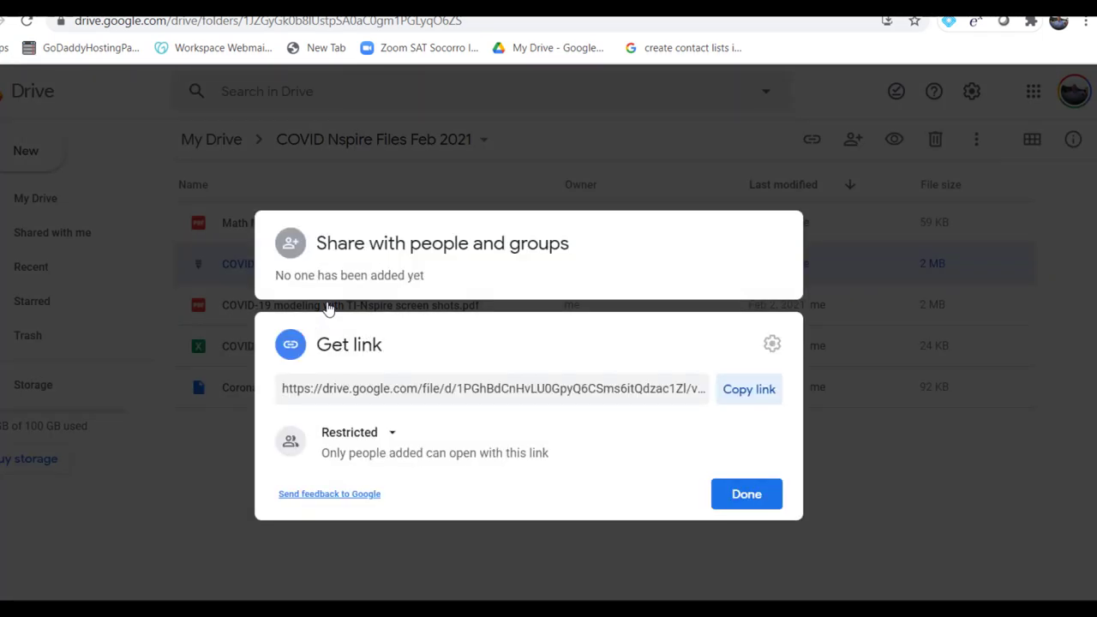
pyautogui.click(394, 436)
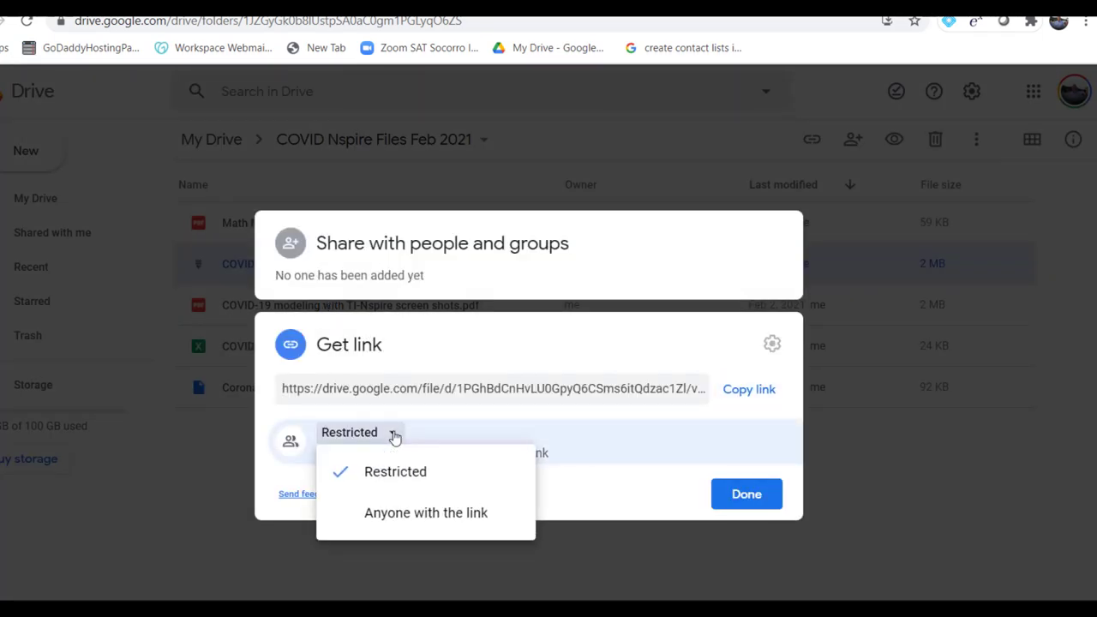
pyautogui.click(407, 522)
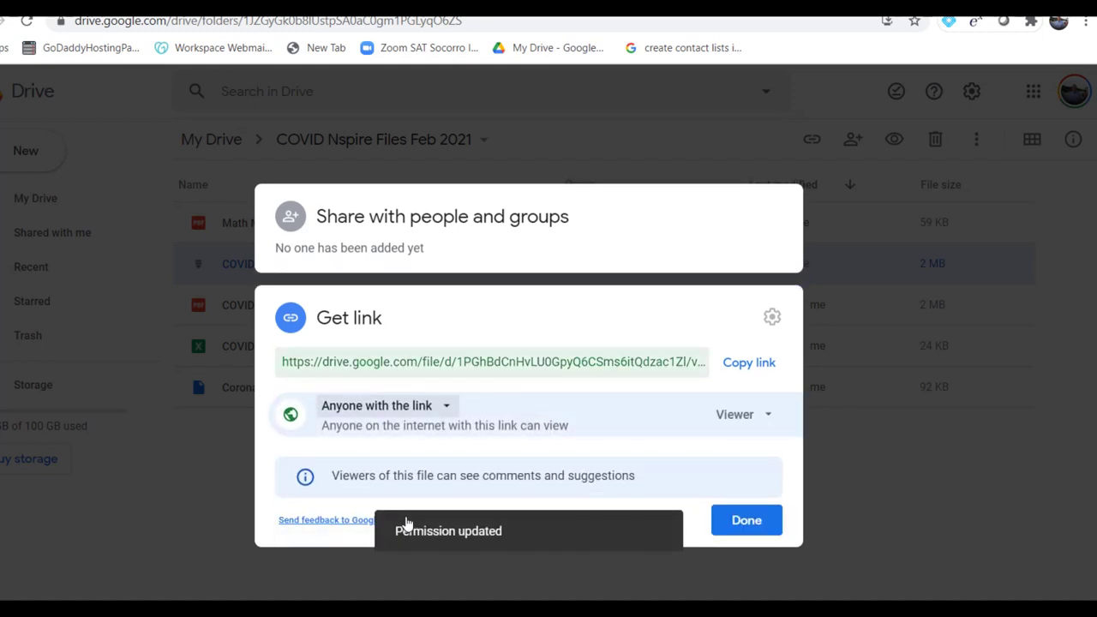
pyautogui.click(750, 367)
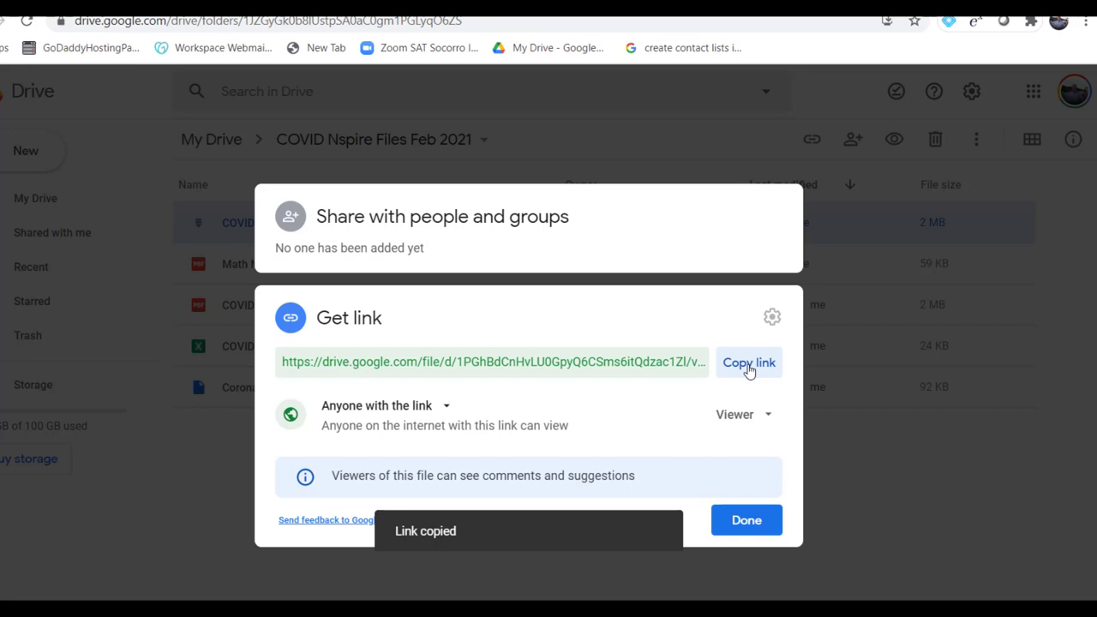
pyautogui.click(734, 534)
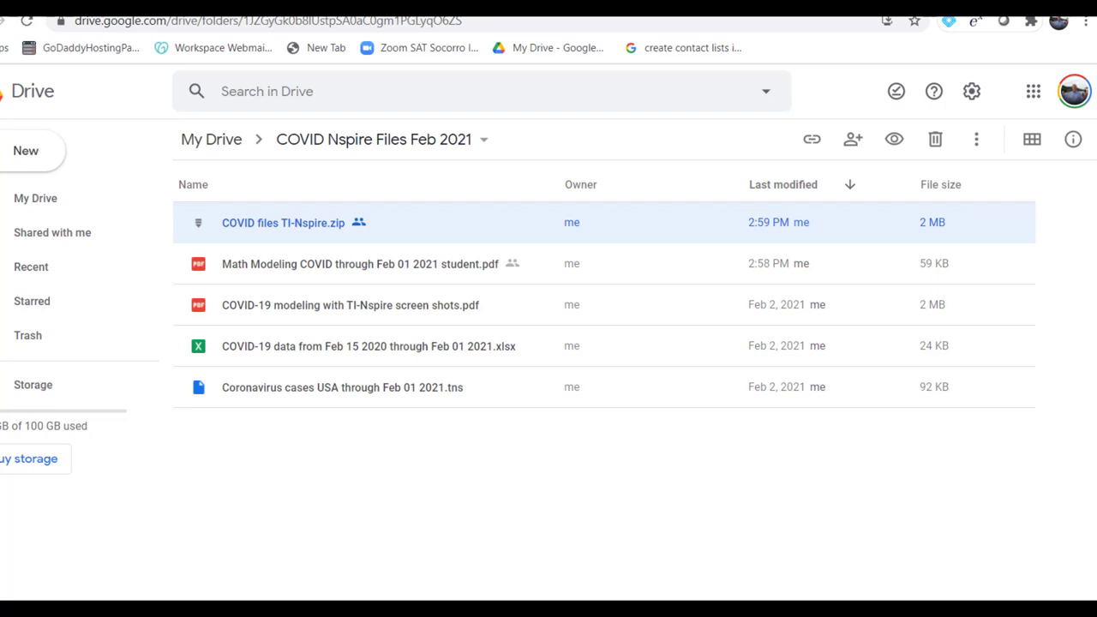
# Switch back to the Google Sites page and link the line "Zip - ALL TI-Nspire files" to the copied Google Drive address.
pyautogui.hotkey('alt', 'Tab')
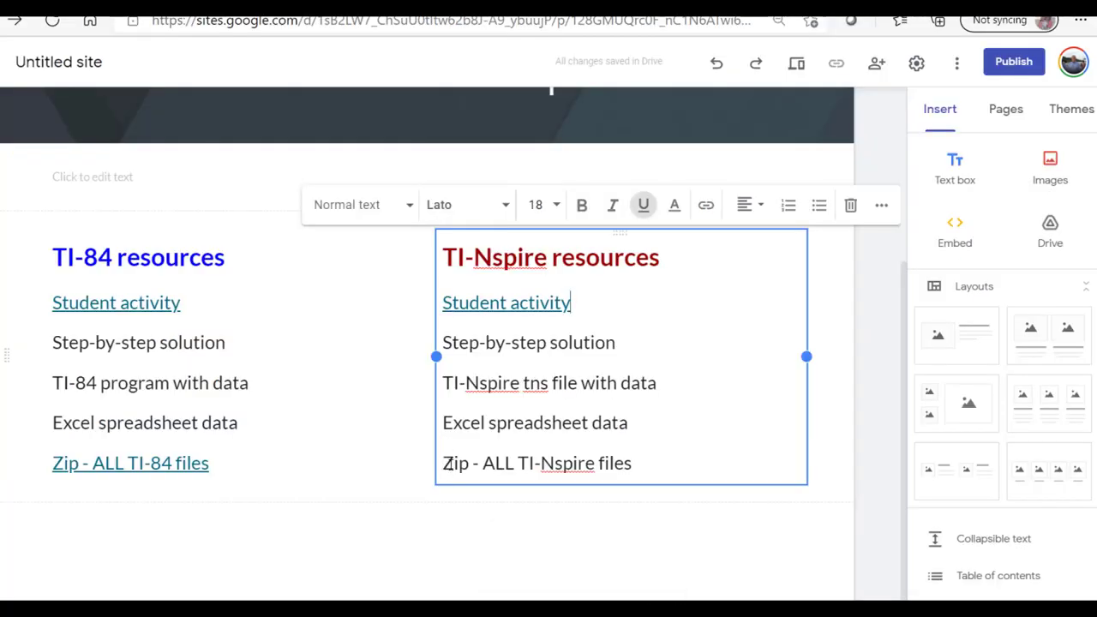
pyautogui.moveTo(444, 463); pyautogui.dragTo(640, 470)
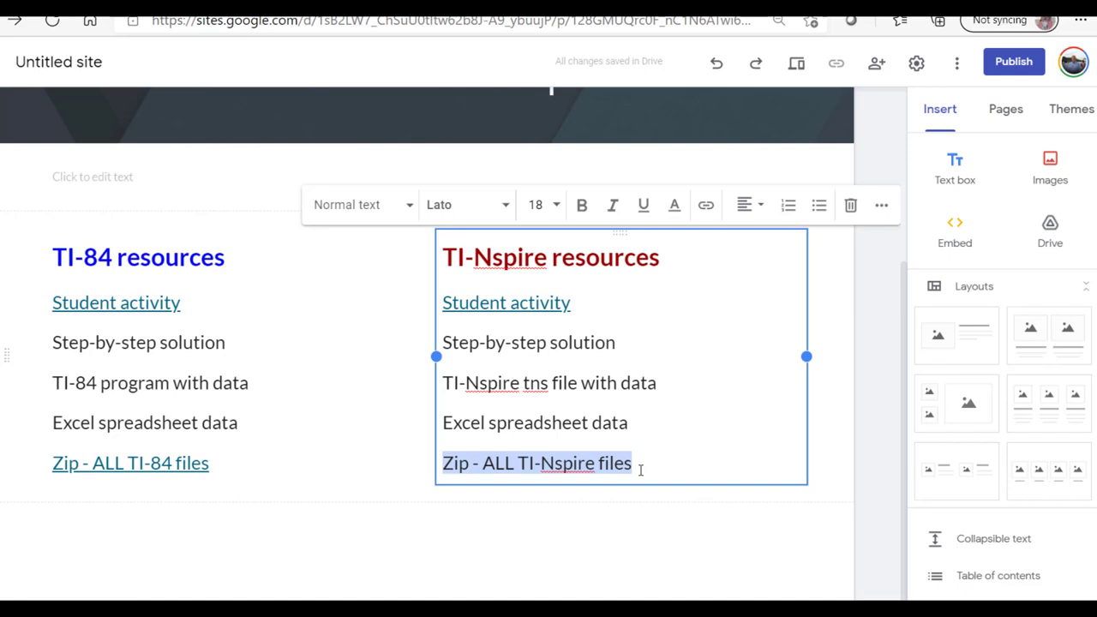
pyautogui.click(706, 207)
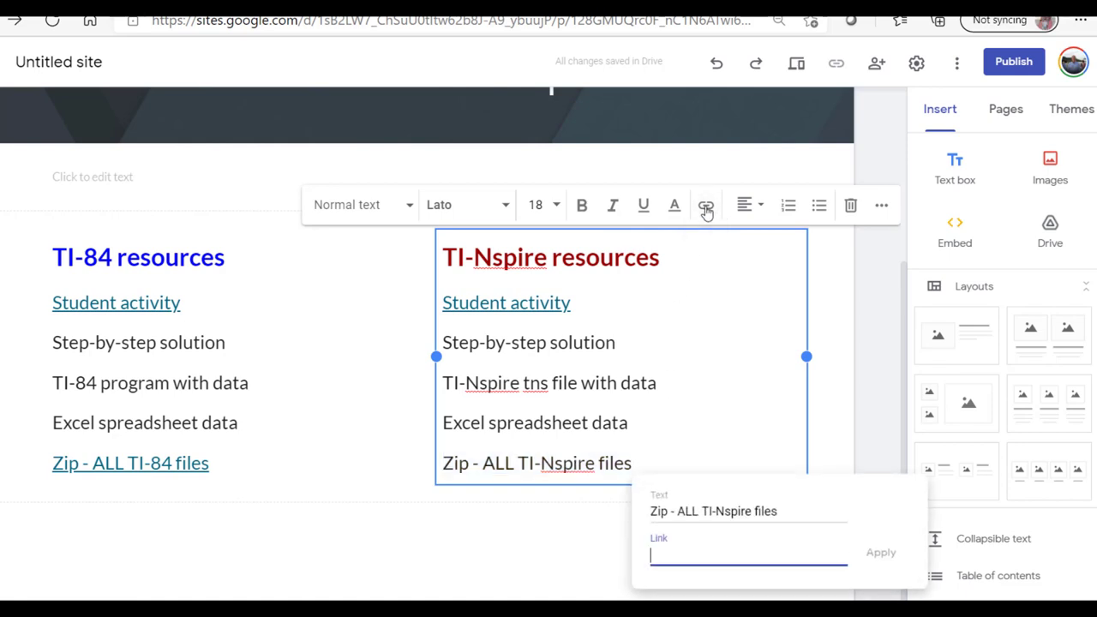
pyautogui.rightClick(667, 552)
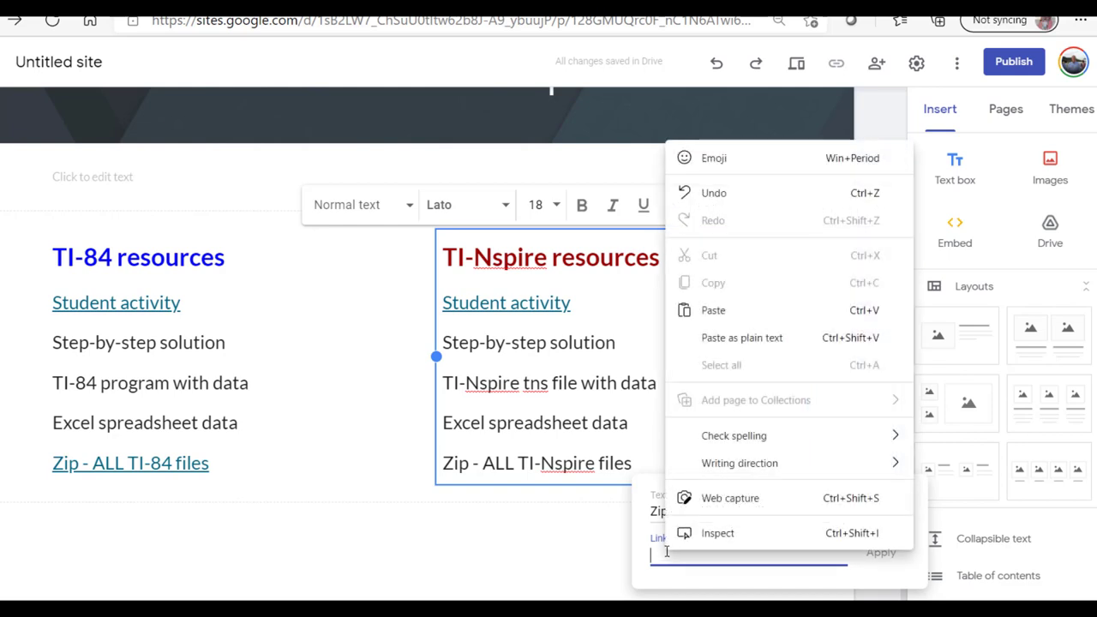
pyautogui.click(718, 315)
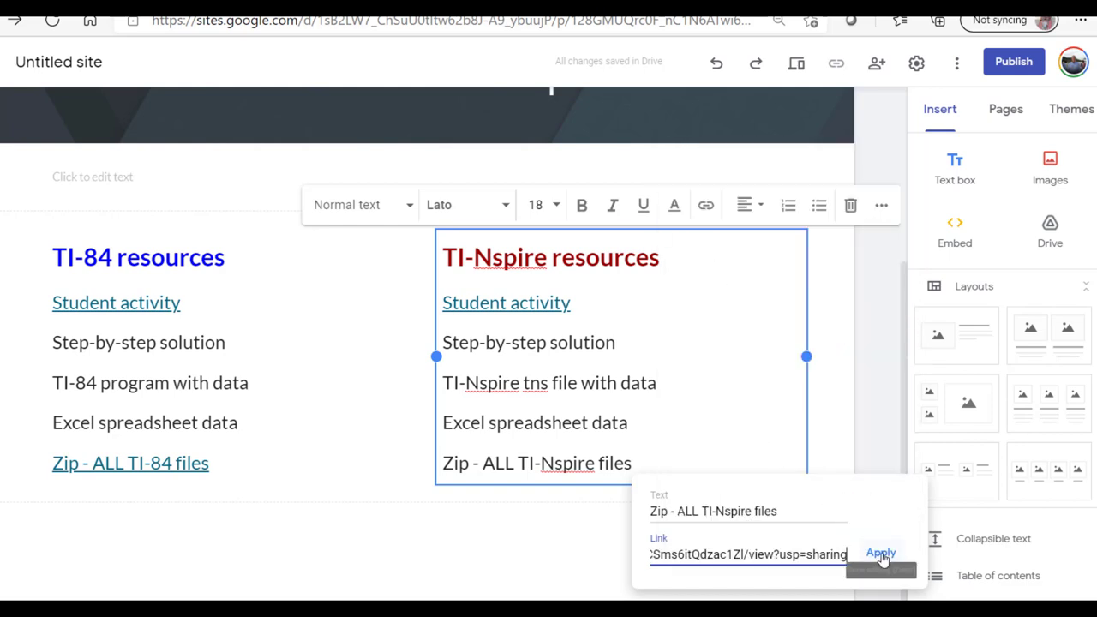
pyautogui.click(882, 555)
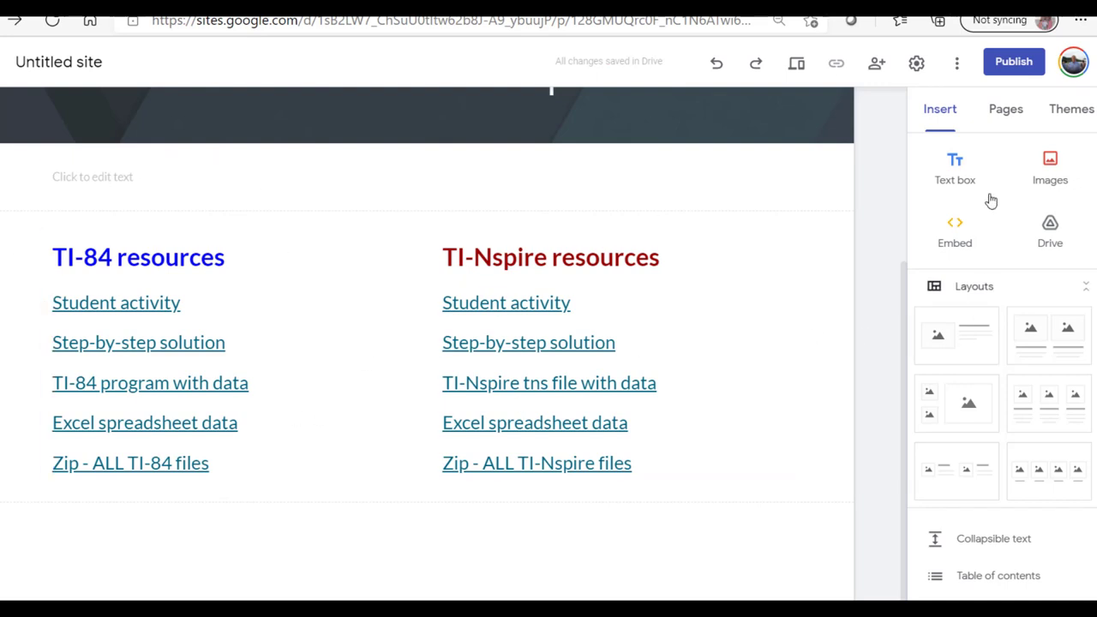
# Open the settings for publishing the site to the web.
pyautogui.click(1012, 74)
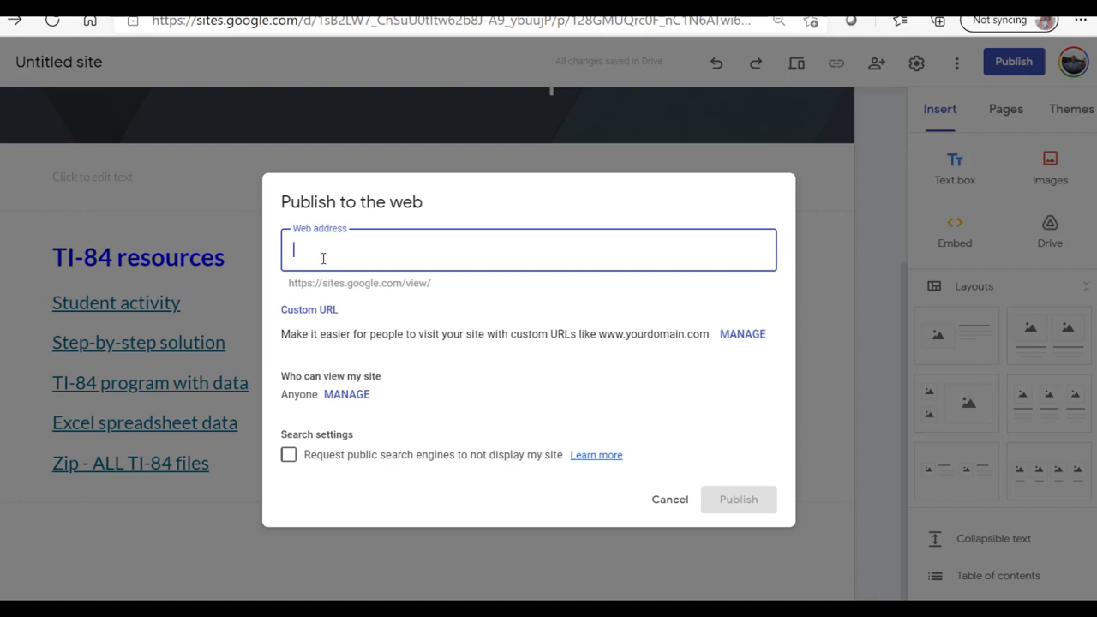
pyautogui.write('co')
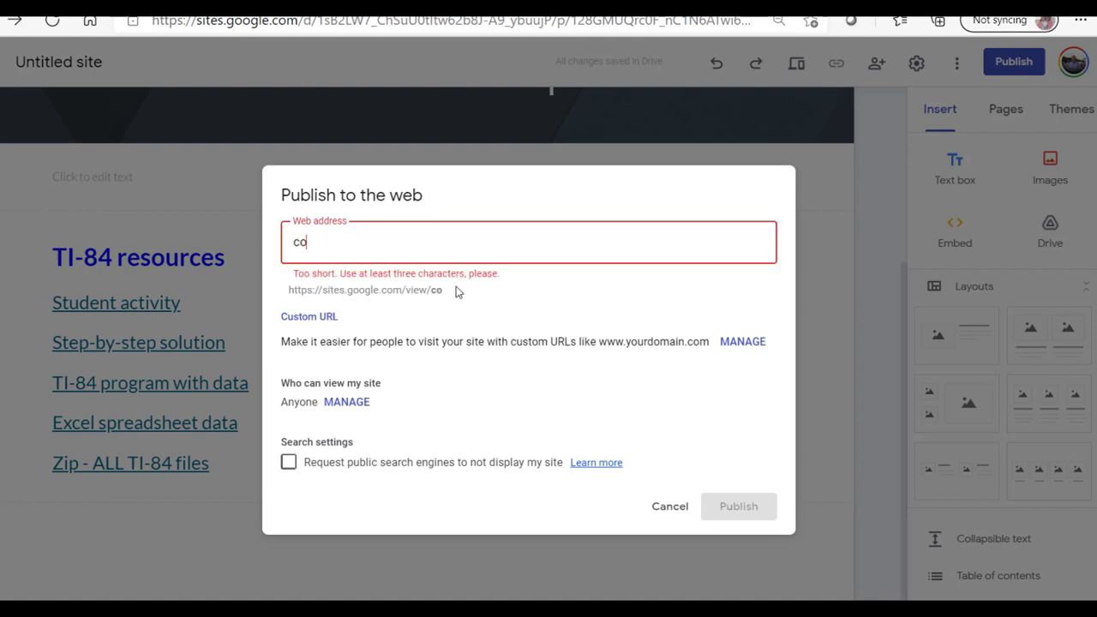
pyautogui.write('vid')
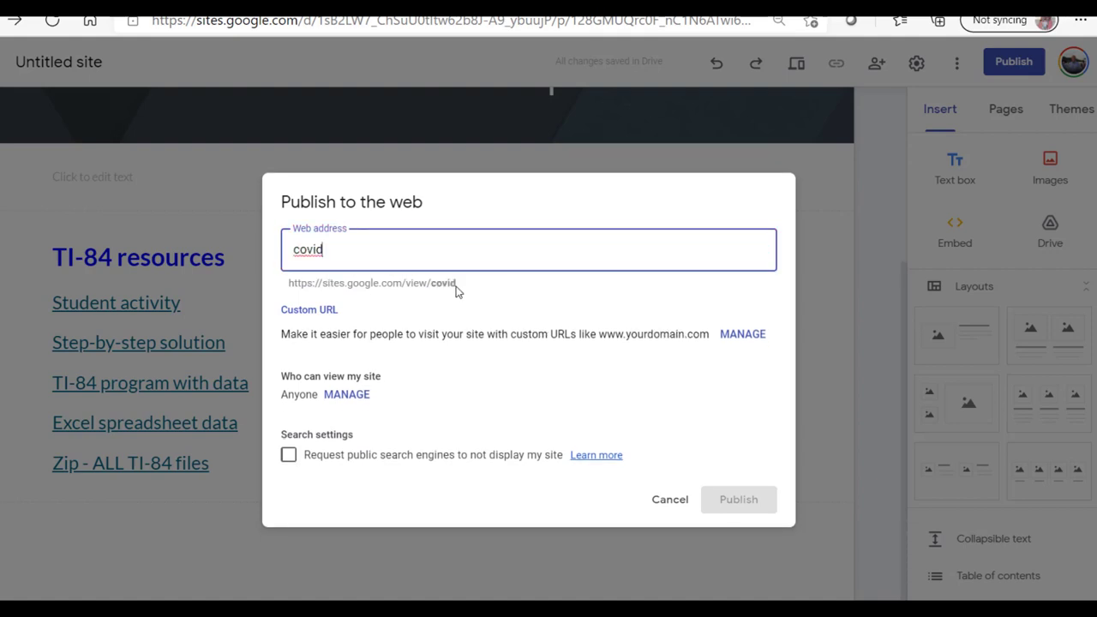
pyautogui.press('BackSpace')
pyautogui.press('BackSpace')
pyautogui.press('BackSpace')
pyautogui.press('BackSpace')
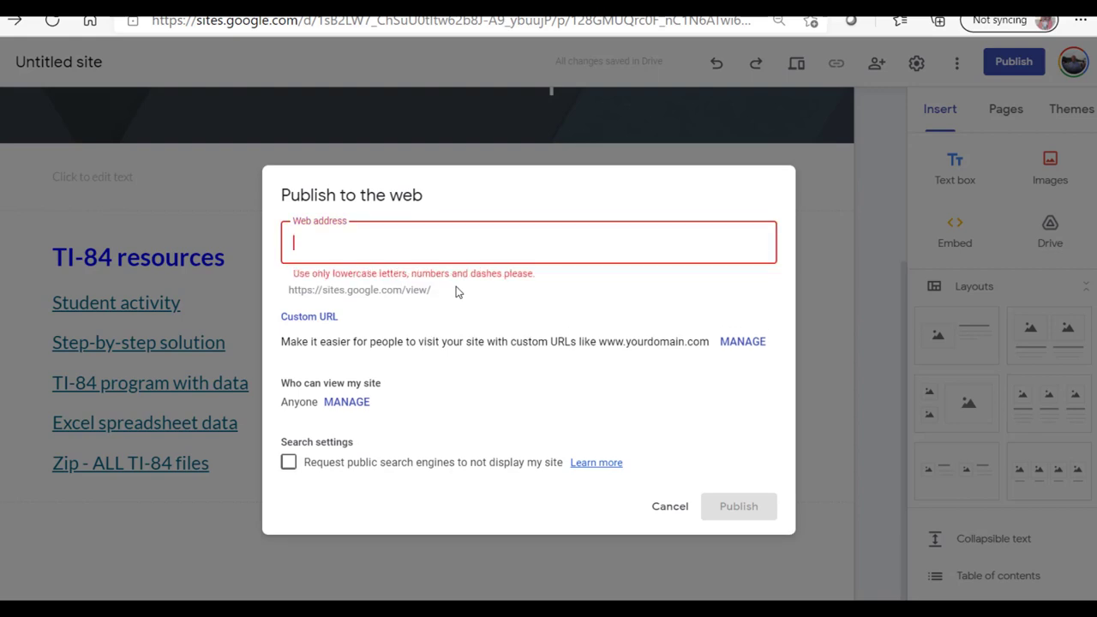
pyautogui.write('co')
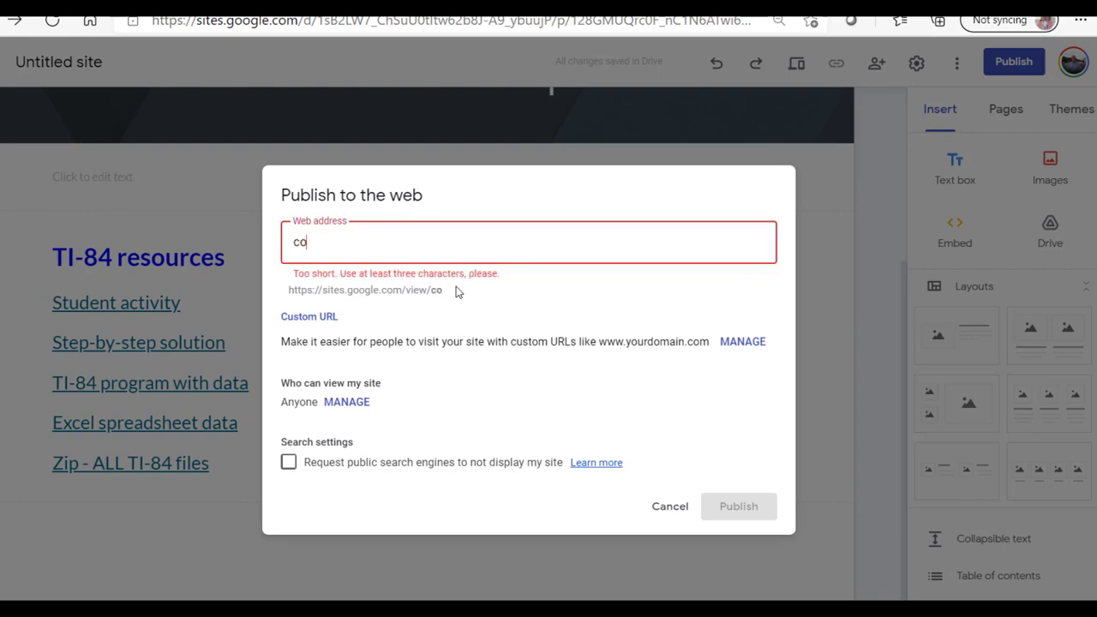
pyautogui.write('vid')
pyautogui.press('BackSpace')
pyautogui.press('BackSpace')
pyautogui.press('BackSpace')
pyautogui.press('BackSpace')
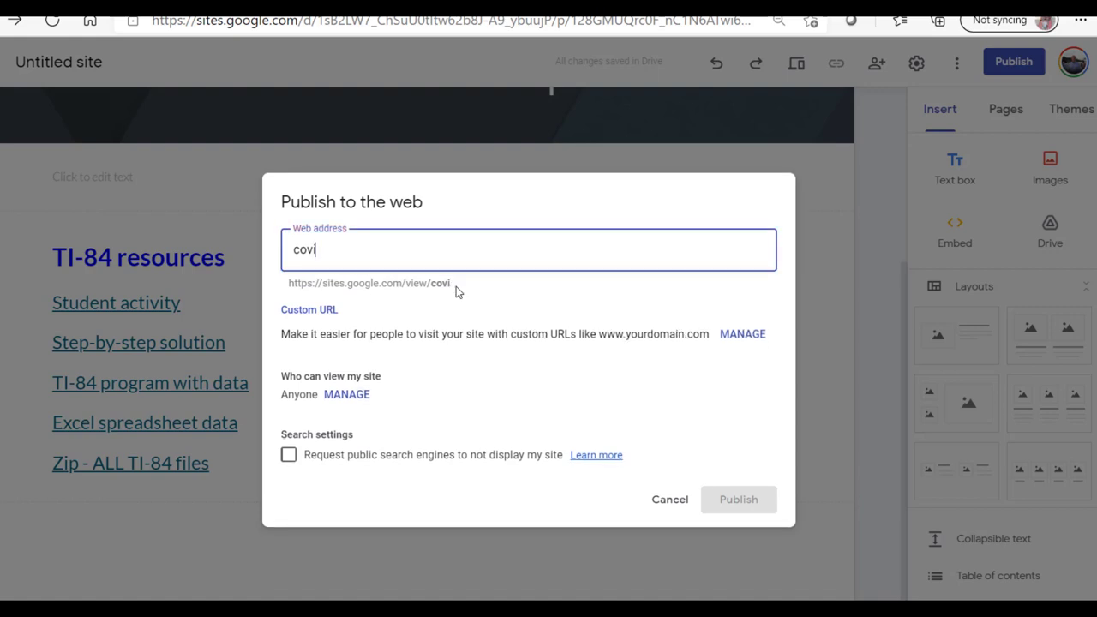
pyautogui.press('BackSpace')
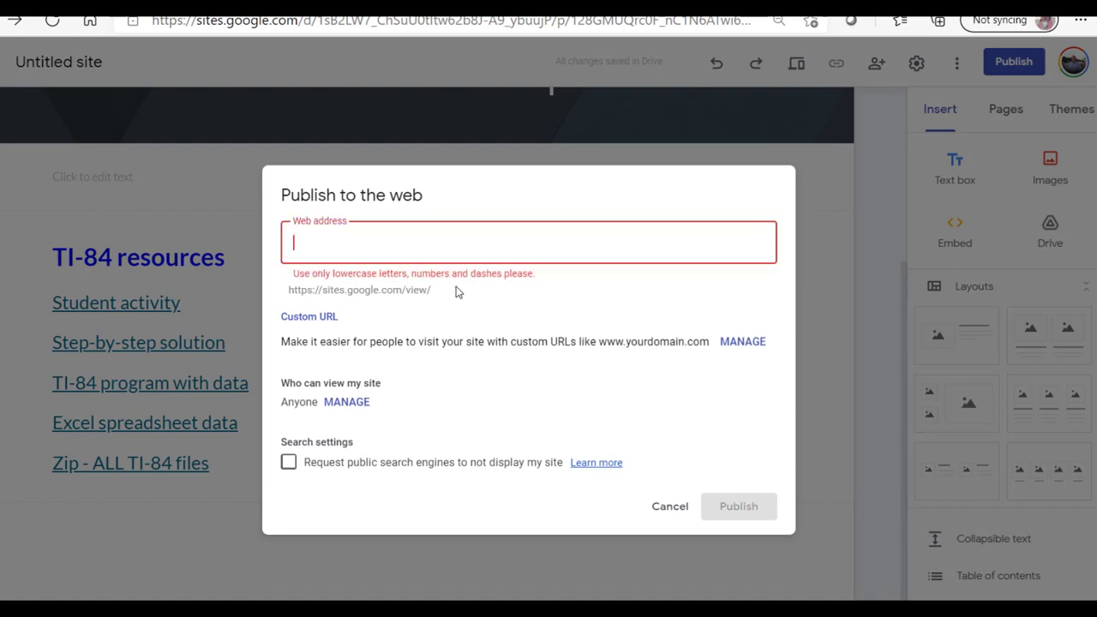
# Set the site's web address to covid19tr and publish the site.
pyautogui.write('cov')
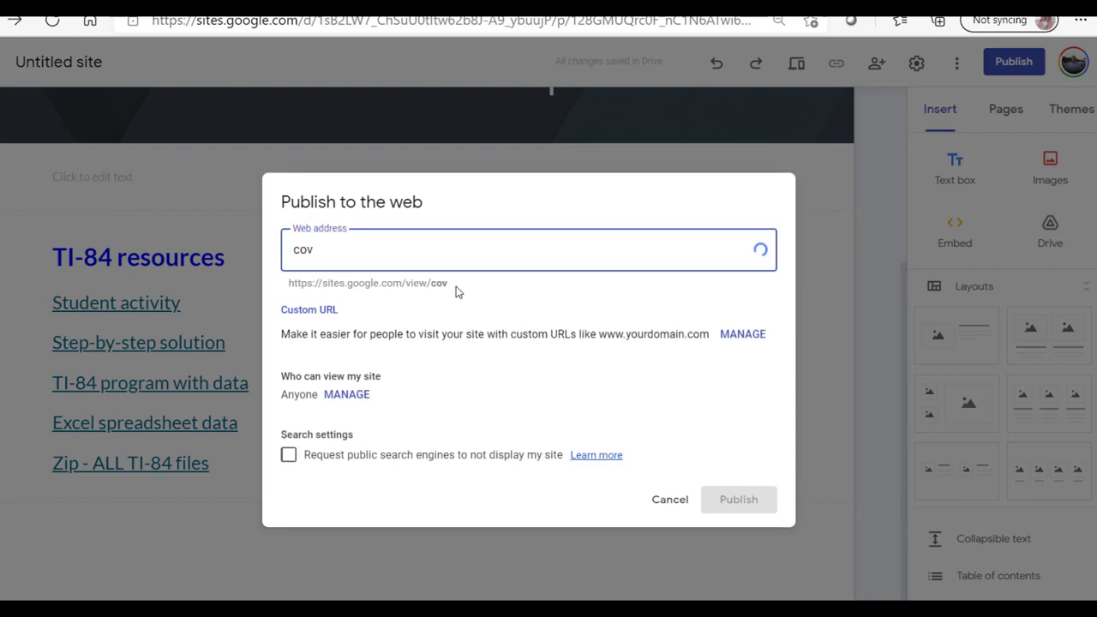
pyautogui.write('id')
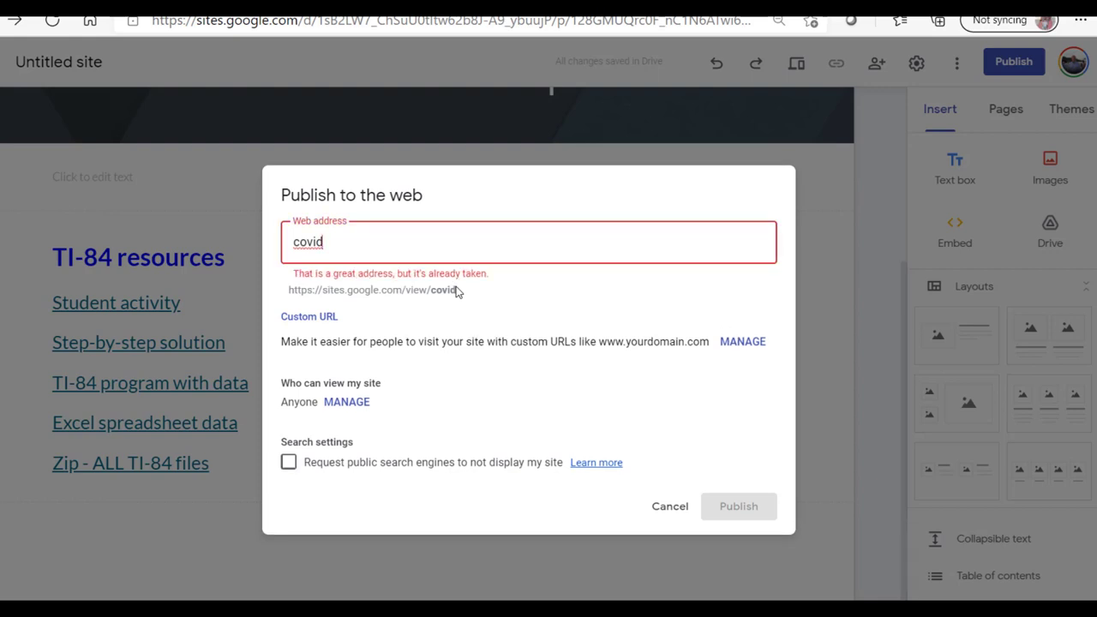
pyautogui.write('19')
pyautogui.write('tr')
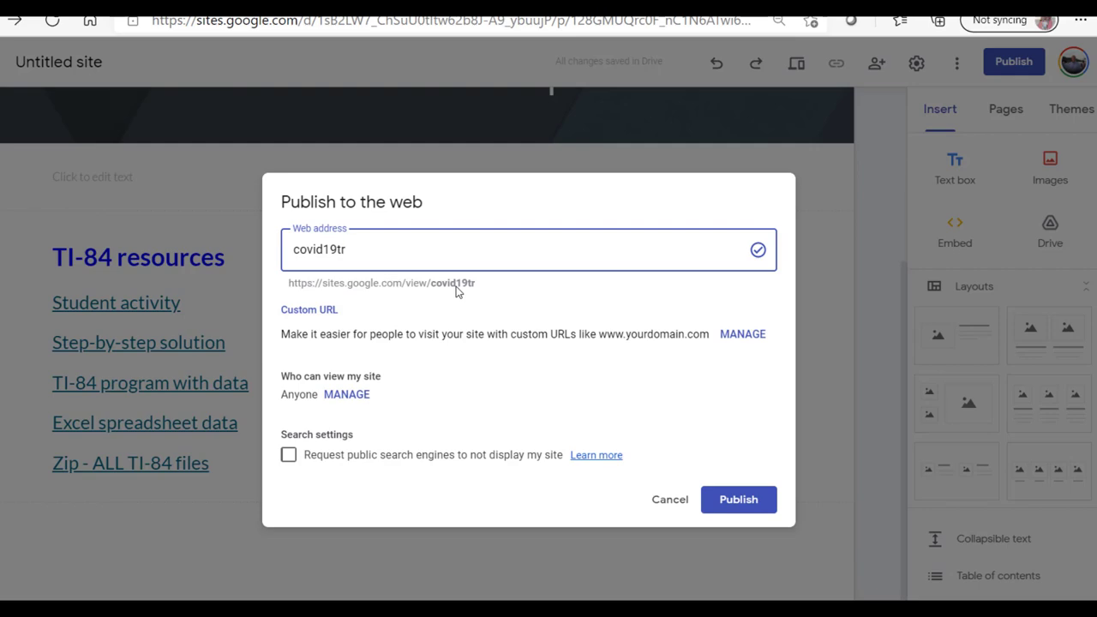
pyautogui.click(735, 509)
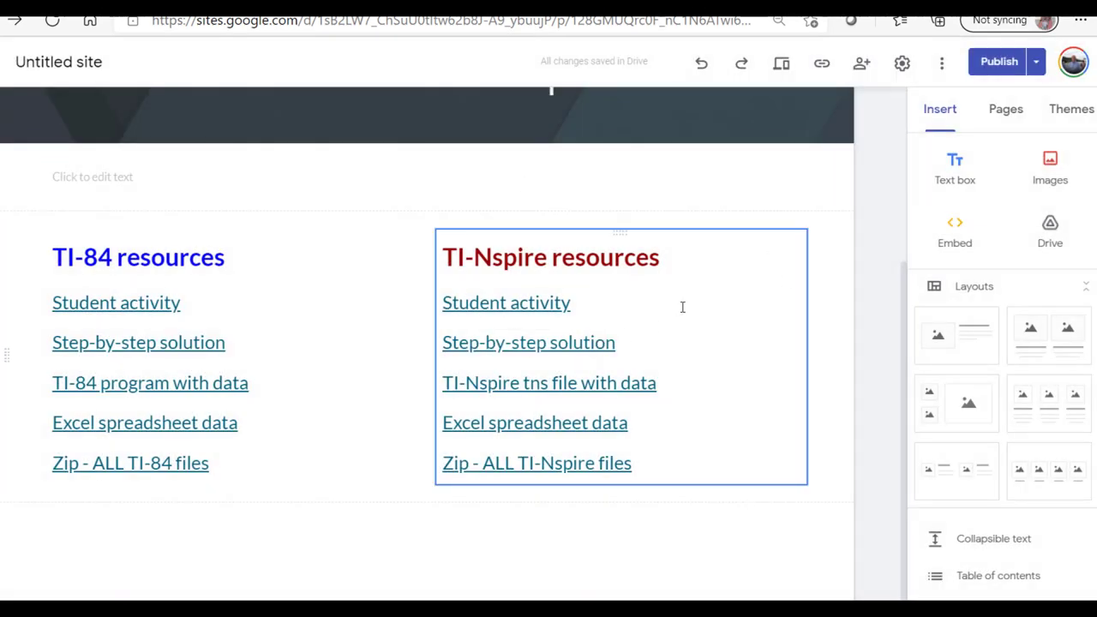
# View the published site and check its page content and web address.
pyautogui.click(1038, 66)
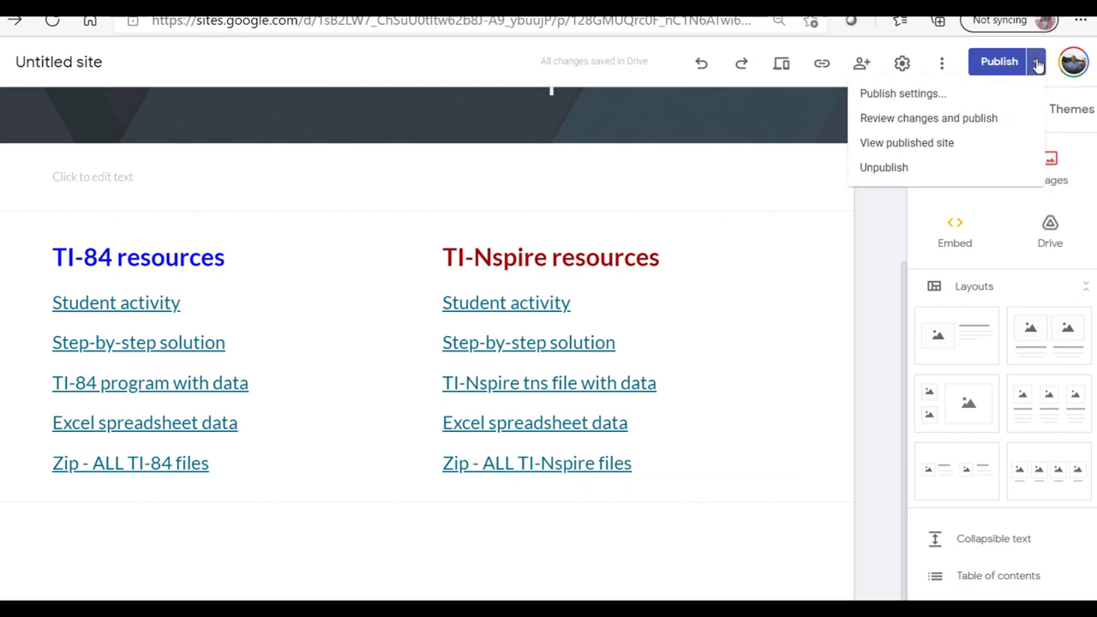
pyautogui.click(1004, 101)
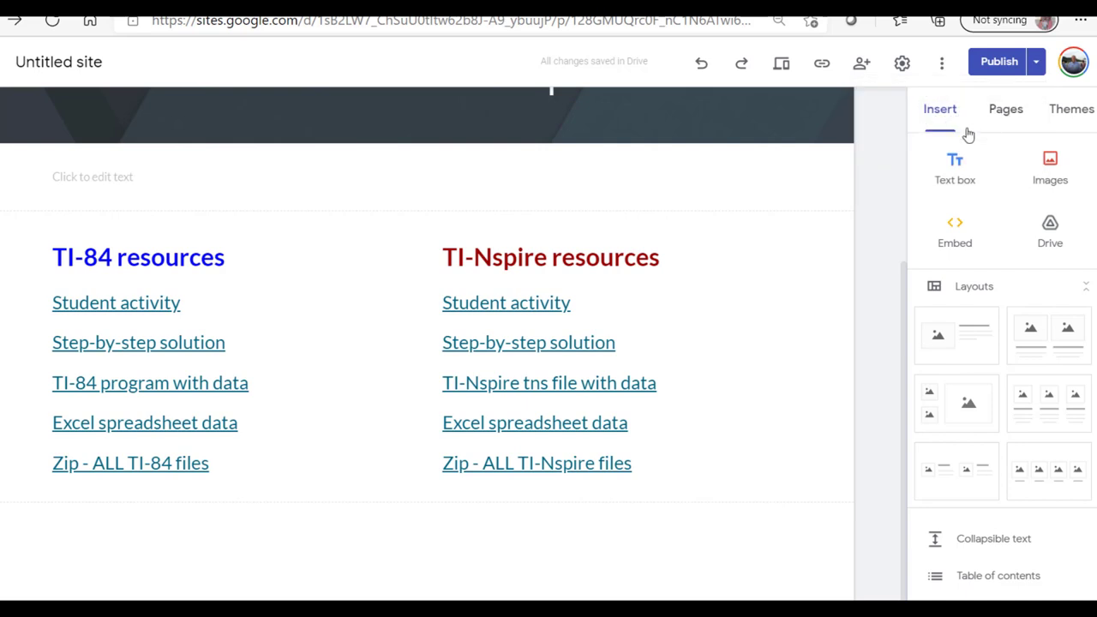
pyautogui.click(1038, 64)
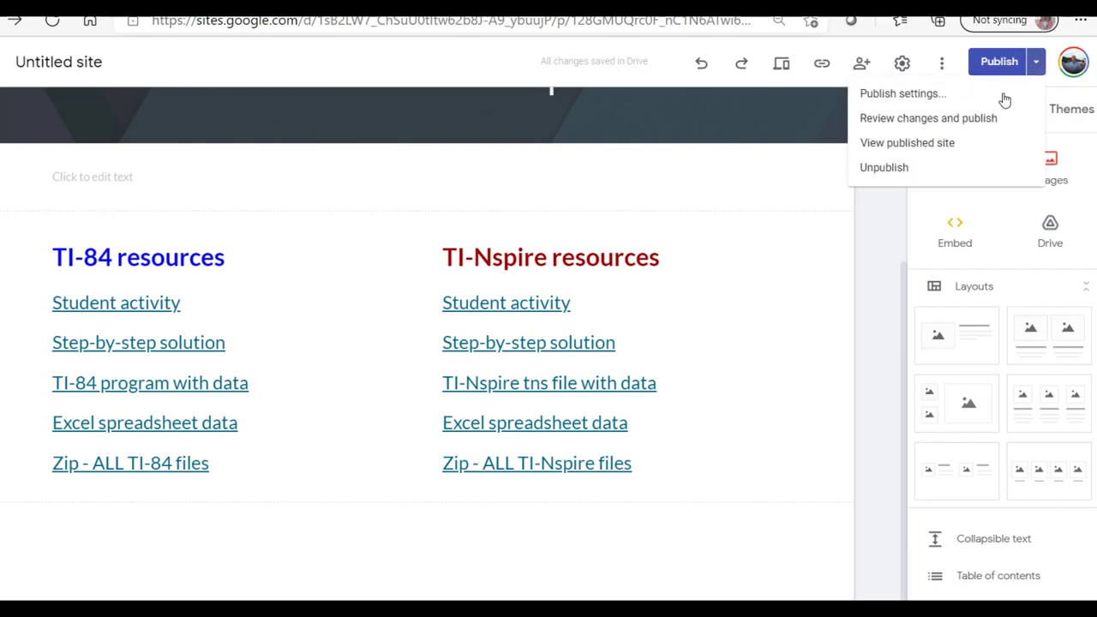
pyautogui.click(932, 145)
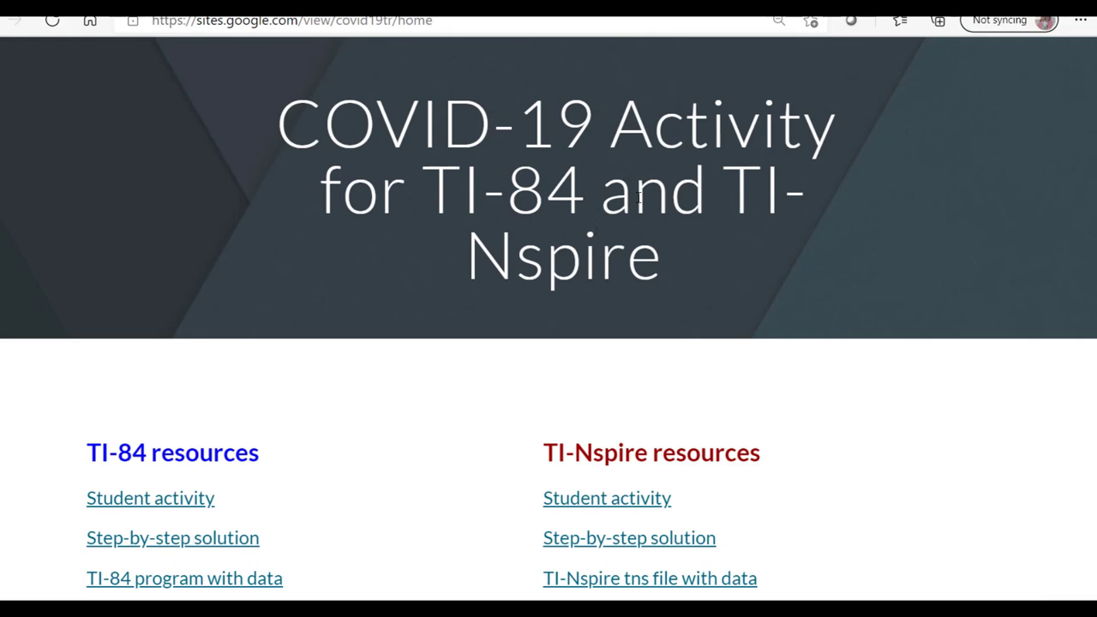
pyautogui.scroll(-1, 634, 386)
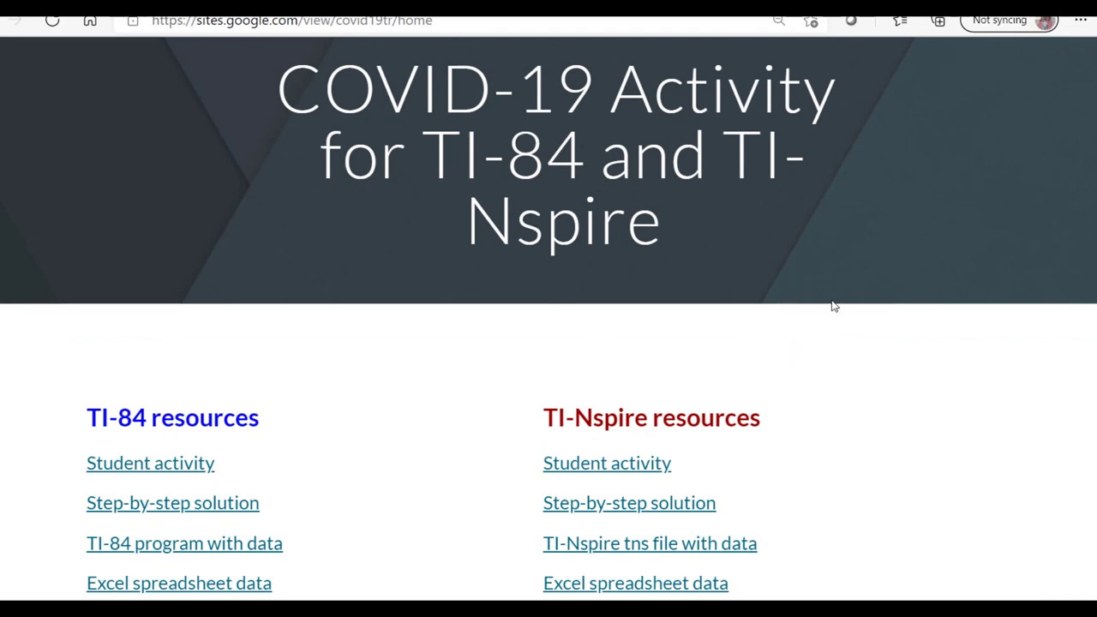
pyautogui.click(442, 20)
pyautogui.moveTo(433, 20); pyautogui.dragTo(138, 45)
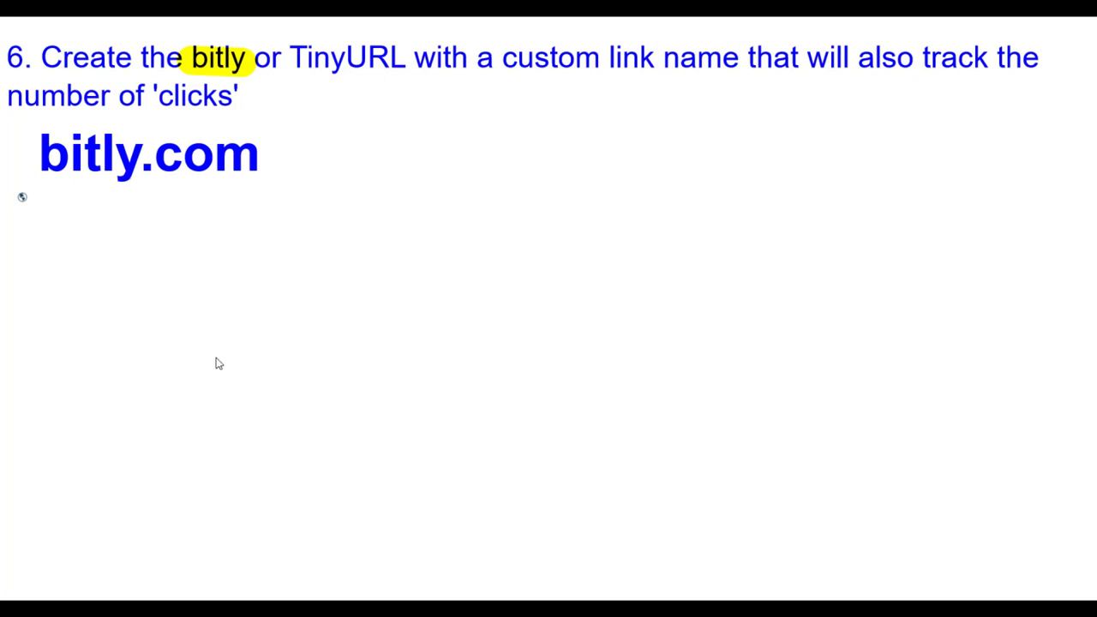
# Return from the instruction slide to the published site in the browser and copy its full address.
pyautogui.press('Right')
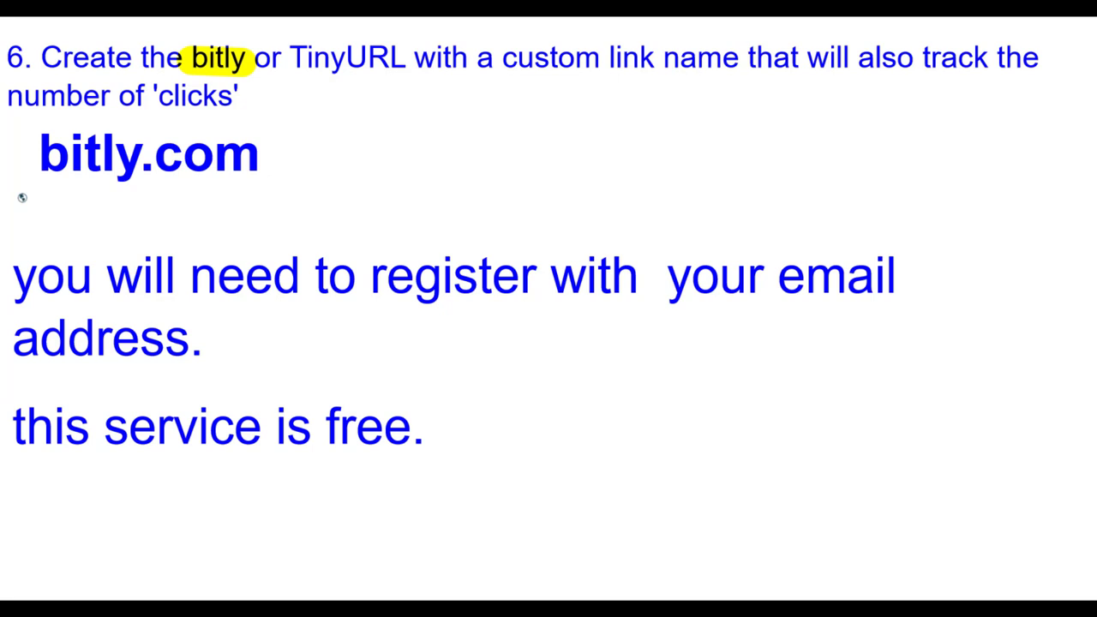
pyautogui.hotkey('alt', 'Tab')
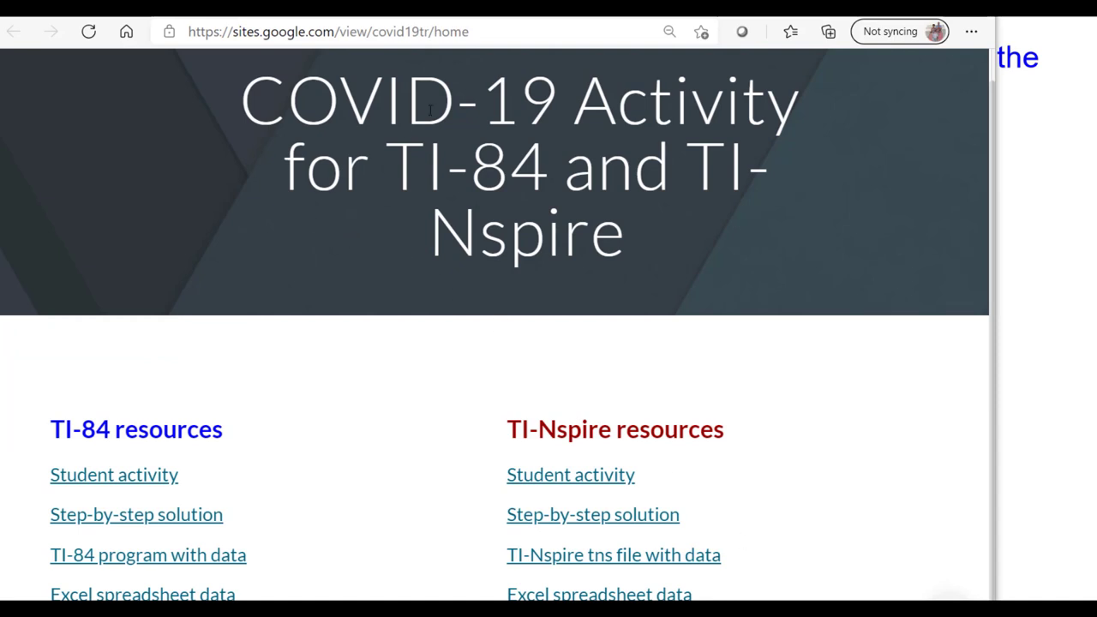
pyautogui.click(489, 32)
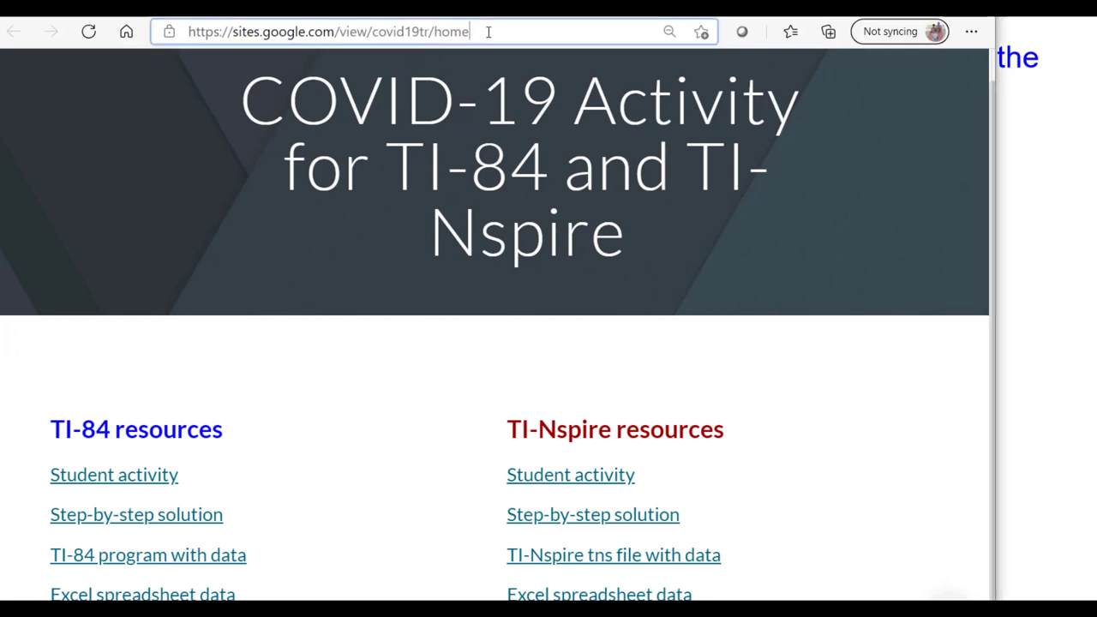
pyautogui.moveTo(489, 32); pyautogui.dragTo(149, 30)
pyautogui.hotkey('ctrl', 'c')
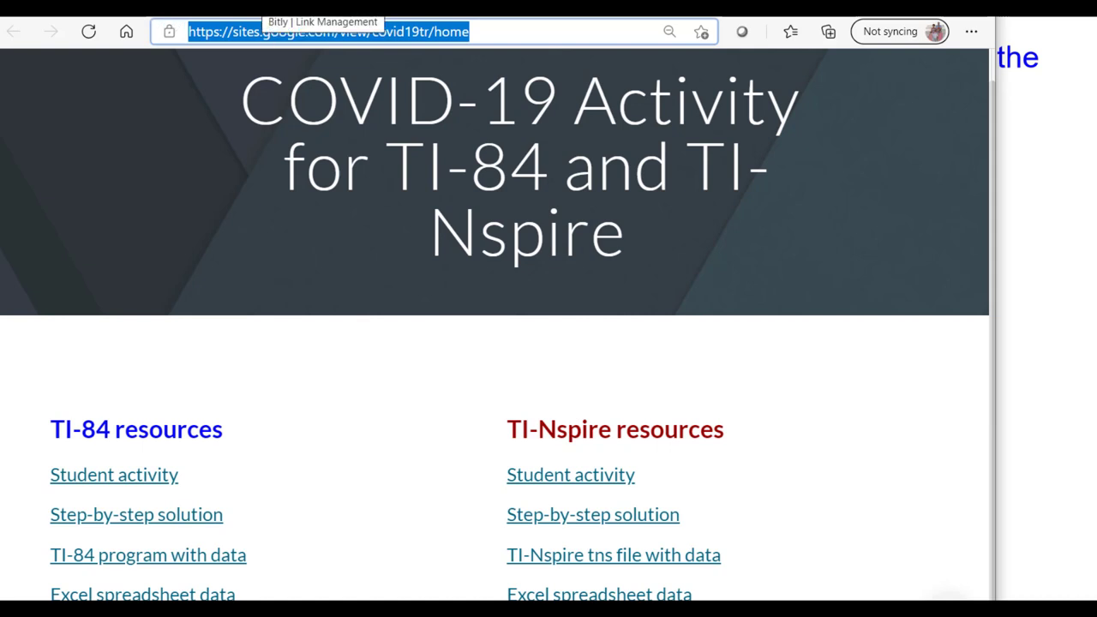
# Switch to Bitly and create a short link from the copied site address.
pyautogui.click(274, 9)
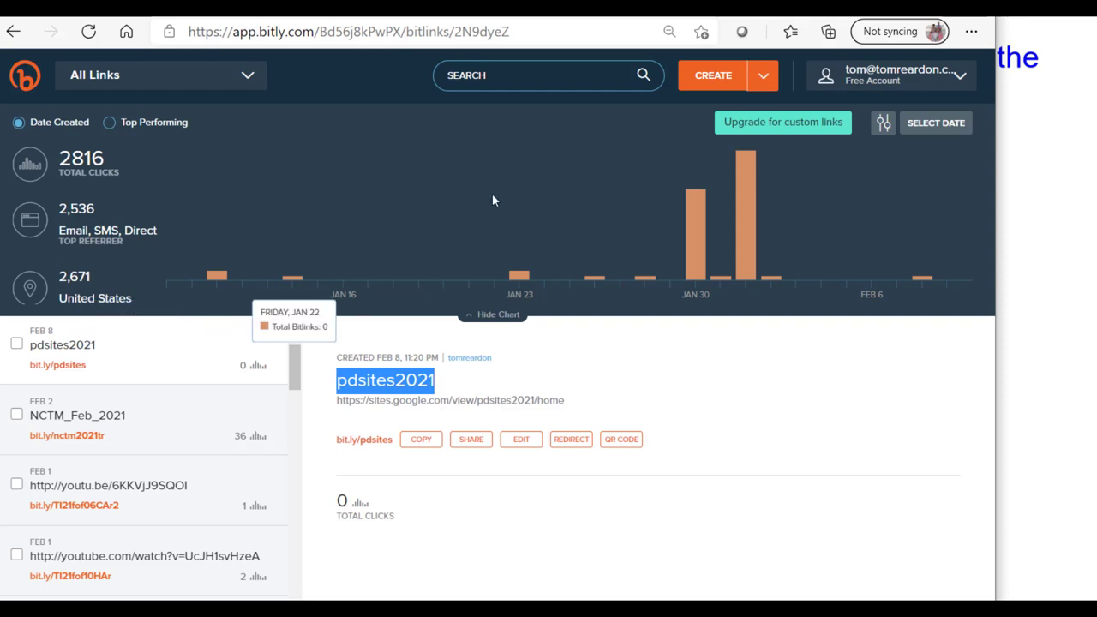
pyautogui.click(715, 77)
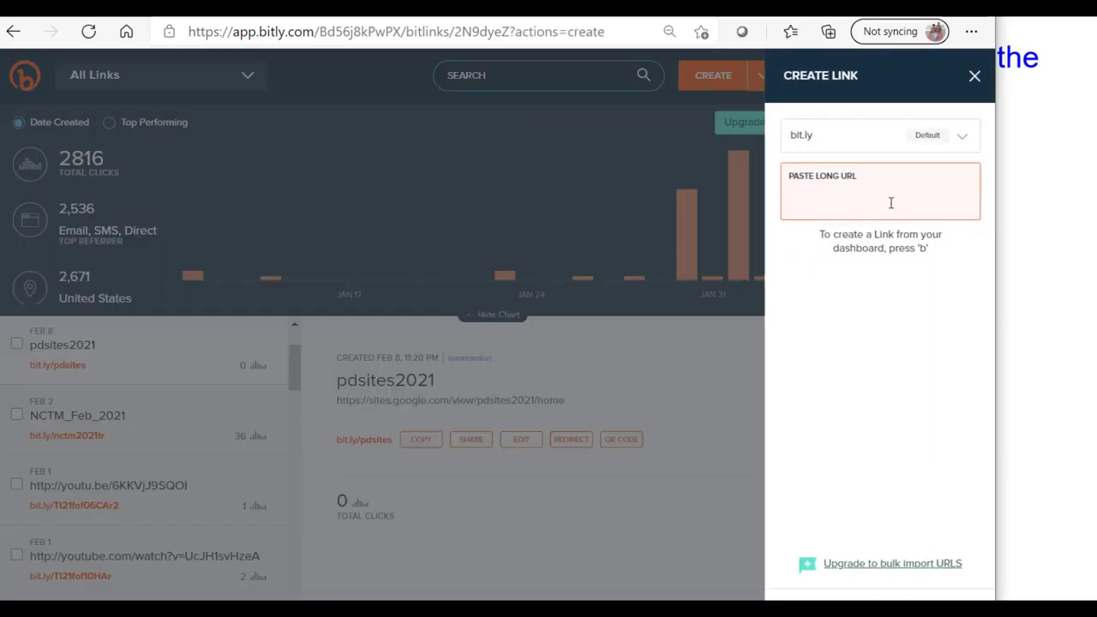
pyautogui.rightClick(795, 194)
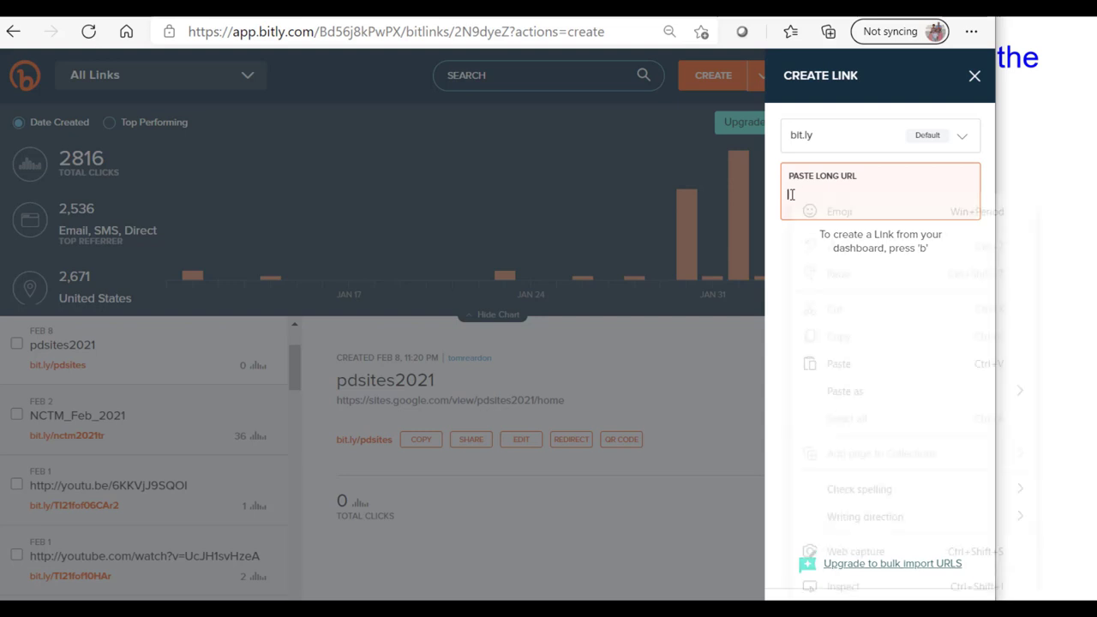
pyautogui.click(840, 369)
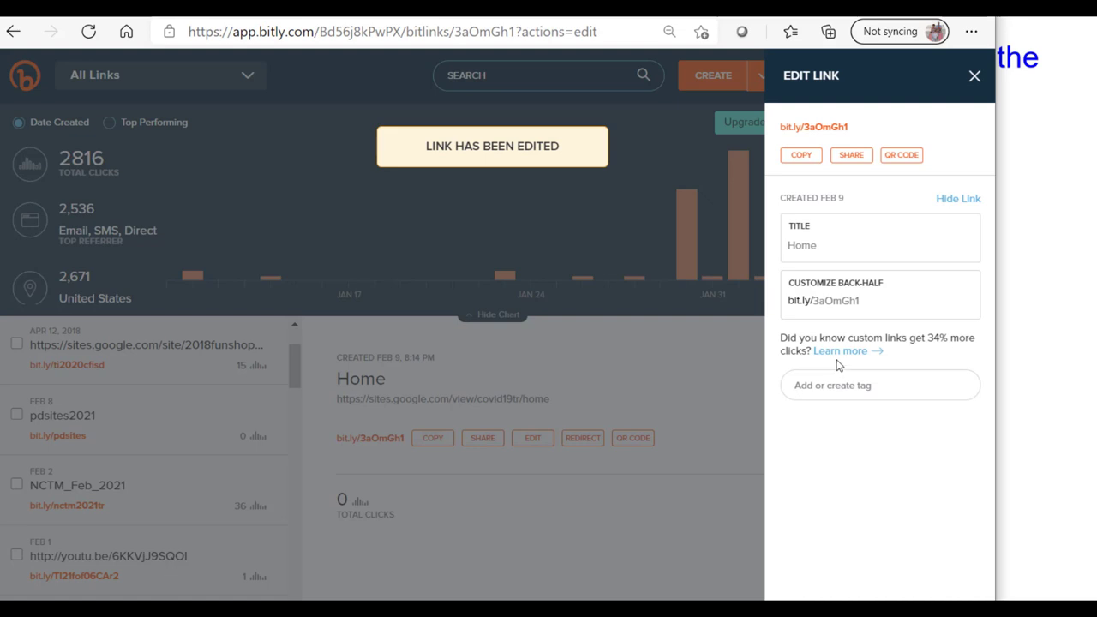
# Try covid19tr as the short link's custom back-half, and save the link with covid19tr2021 instead.
pyautogui.click(864, 300)
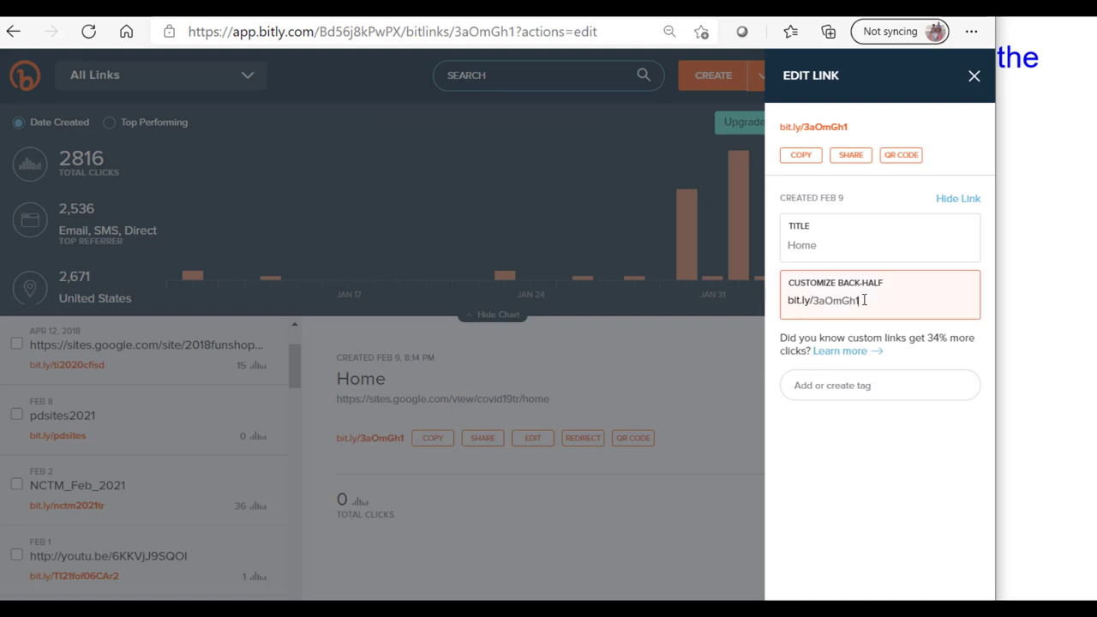
pyautogui.press('BackSpace')
pyautogui.press('BackSpace')
pyautogui.press('BackSpace')
pyautogui.press('BackSpace')
pyautogui.press('BackSpace')
pyautogui.press('BackSpace')
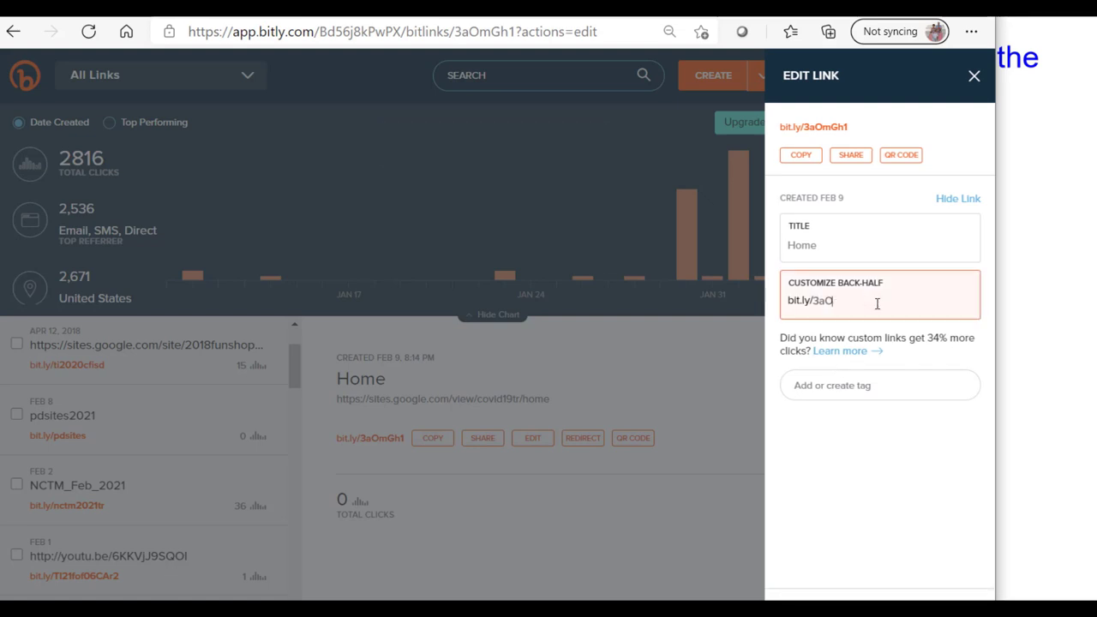
pyautogui.press('BackSpace')
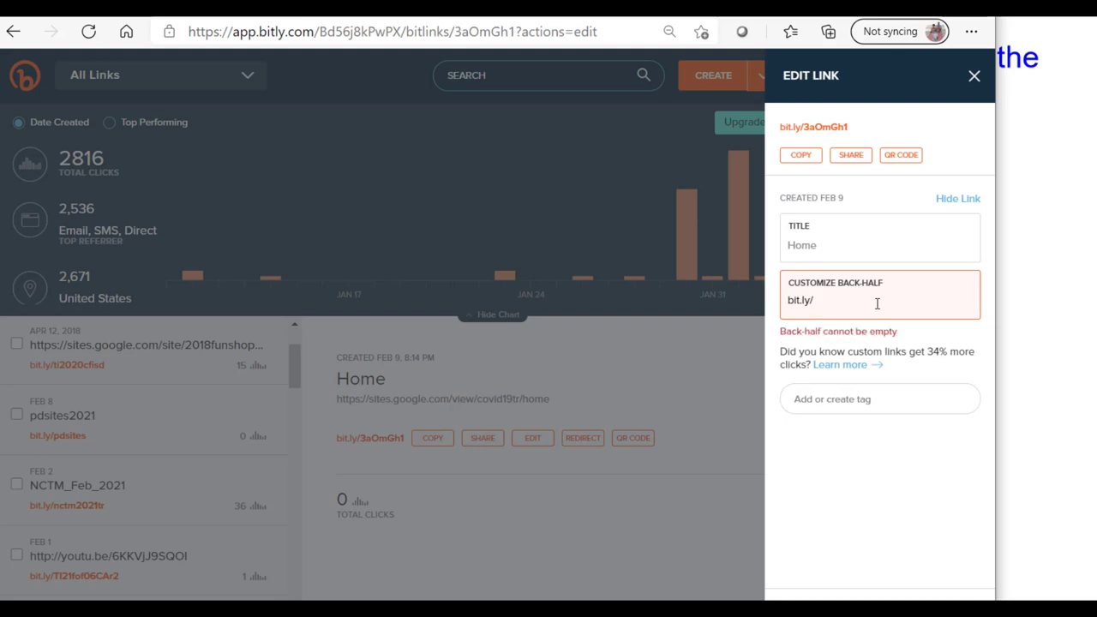
pyautogui.write('cov')
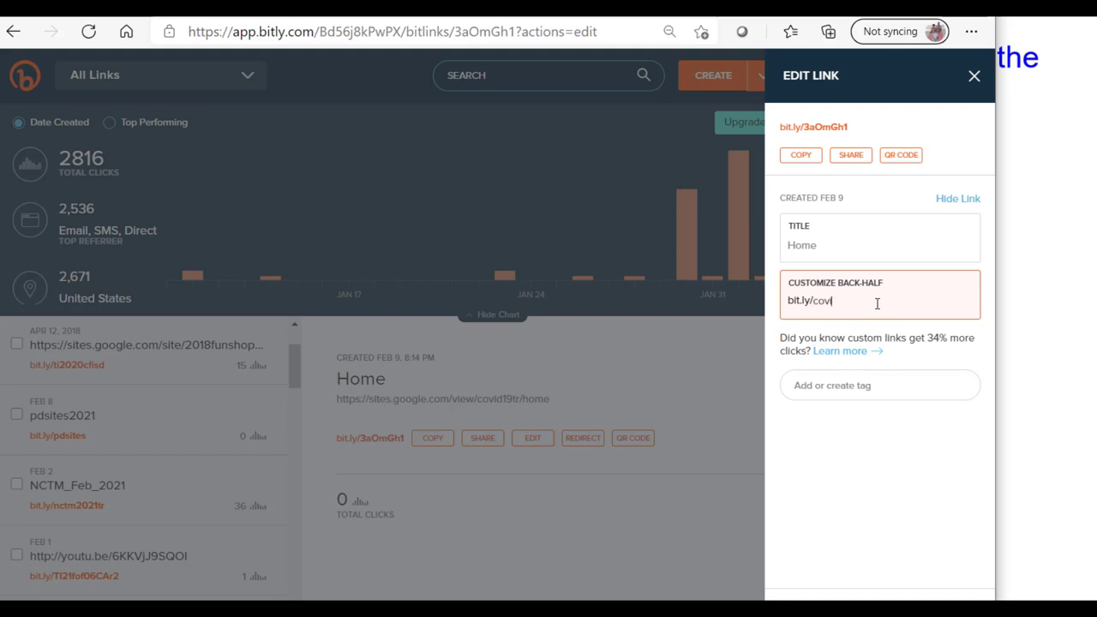
pyautogui.write('id19tr')
pyautogui.press('Return')
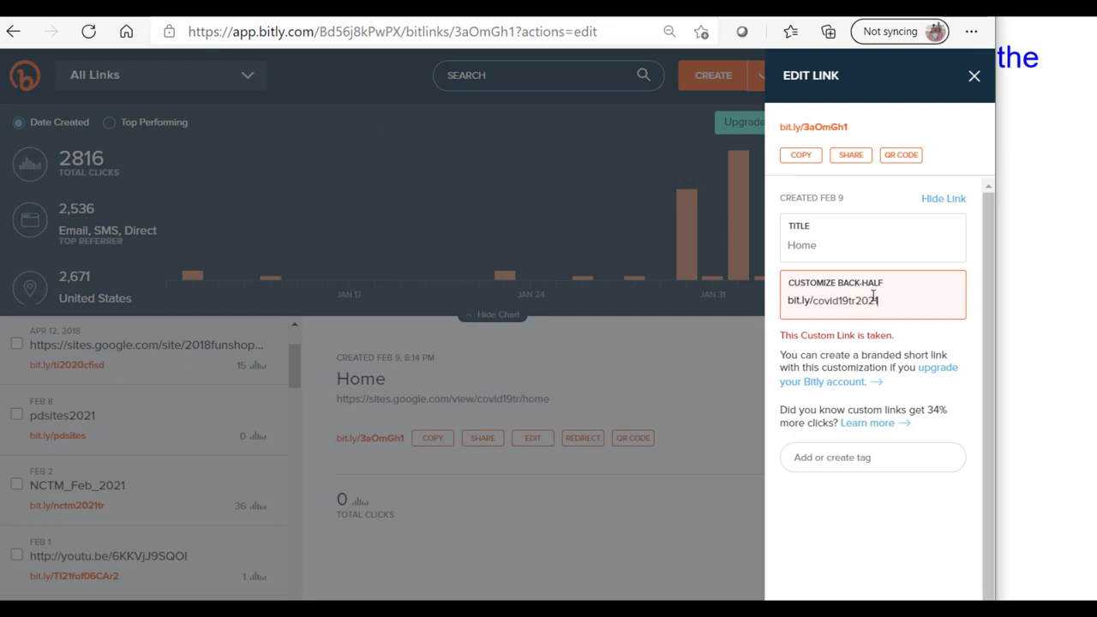
pyautogui.press('Return')
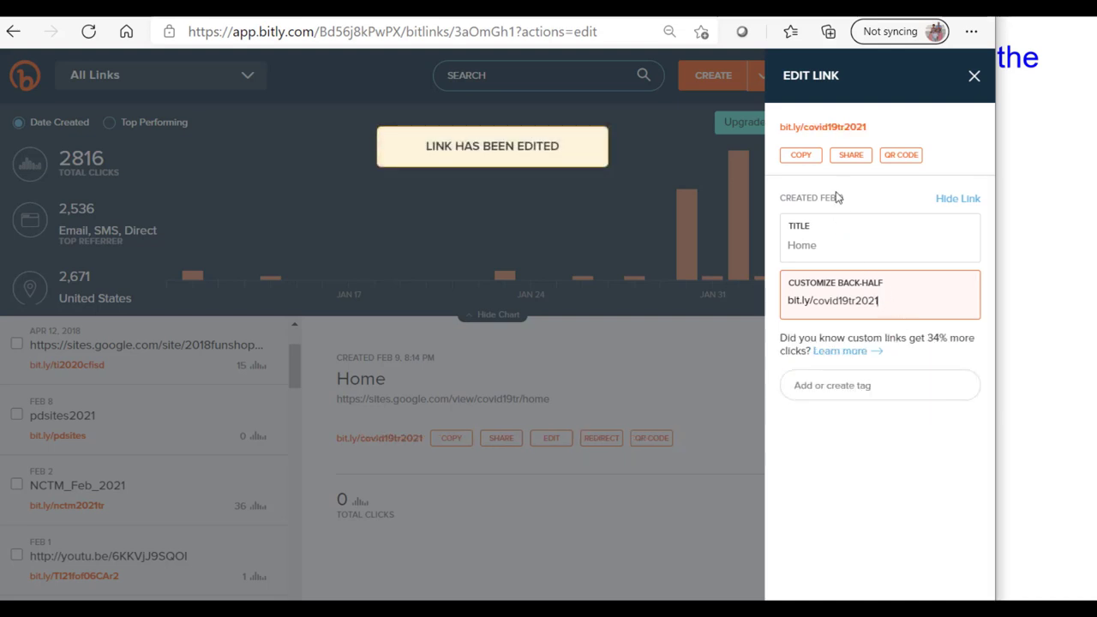
# Copy the custom short link, save the link, and close its editing view to return to the links list.
pyautogui.click(802, 156)
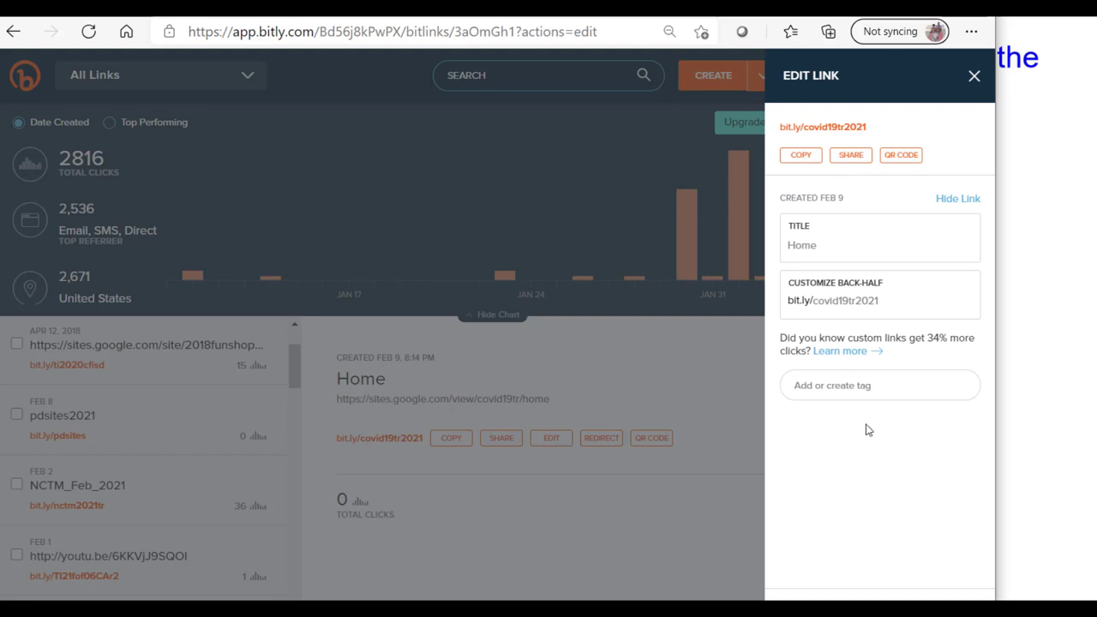
pyautogui.click(931, 592)
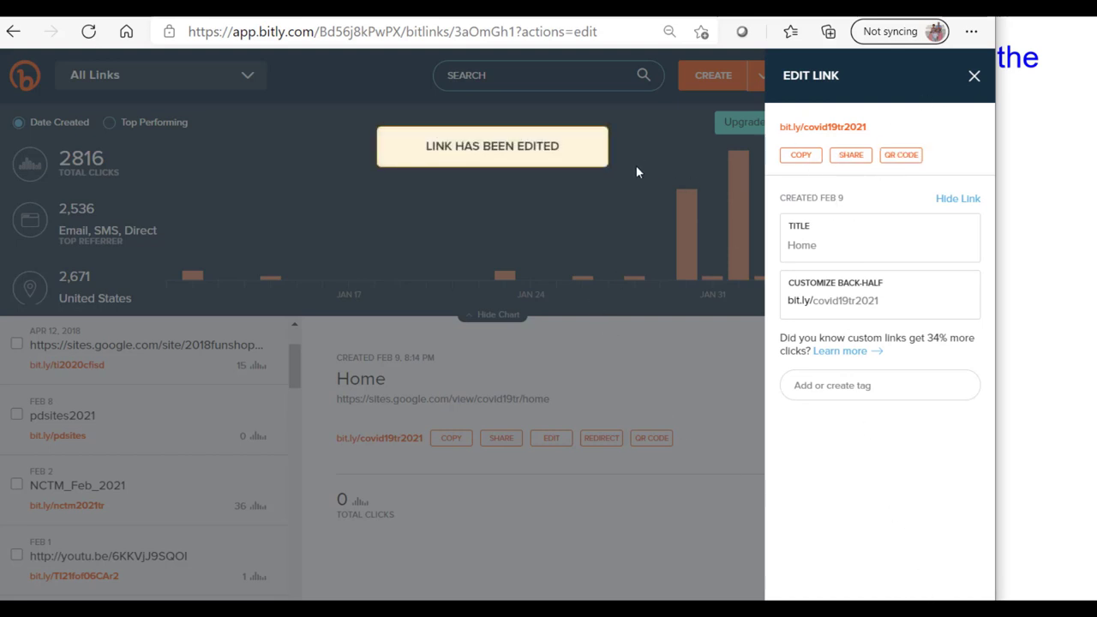
pyautogui.click(617, 207)
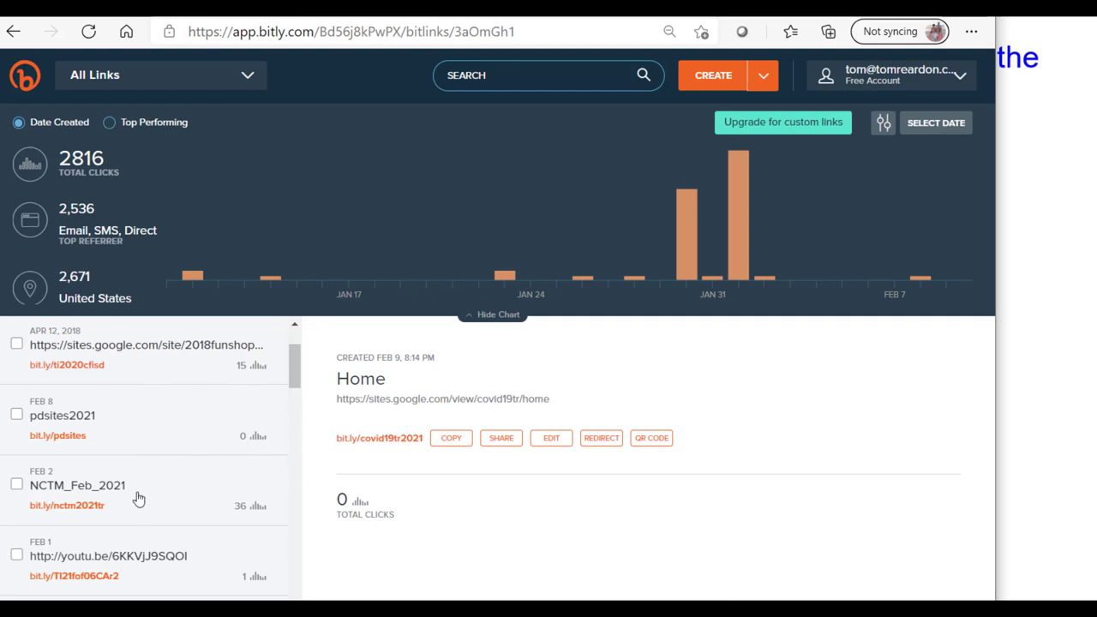
pyautogui.scroll(3, 177, 425)
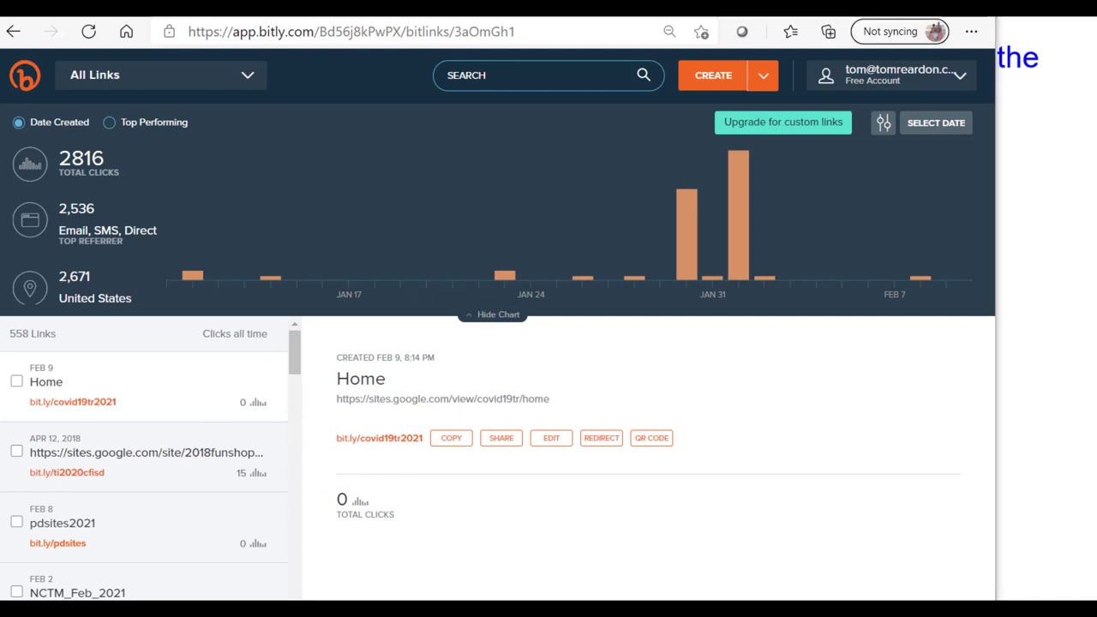
# Switch to the instruction slide, paste the copied short link, and place it beside the line "this service is free.".
pyautogui.hotkey('alt', 'Tab')
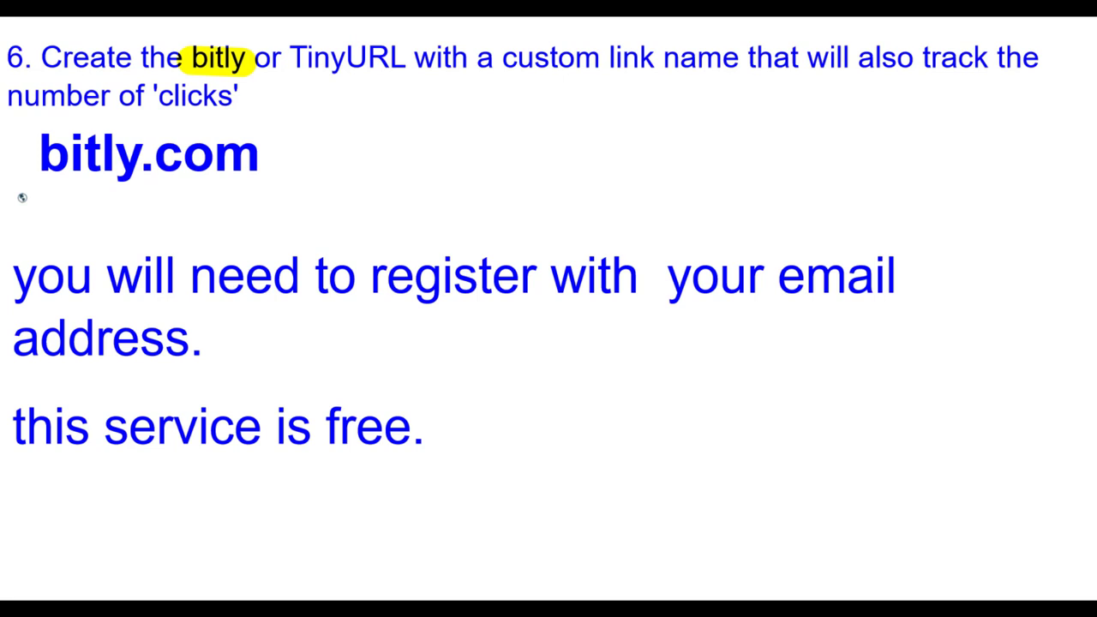
pyautogui.rightClick(605, 381)
pyautogui.click(624, 383)
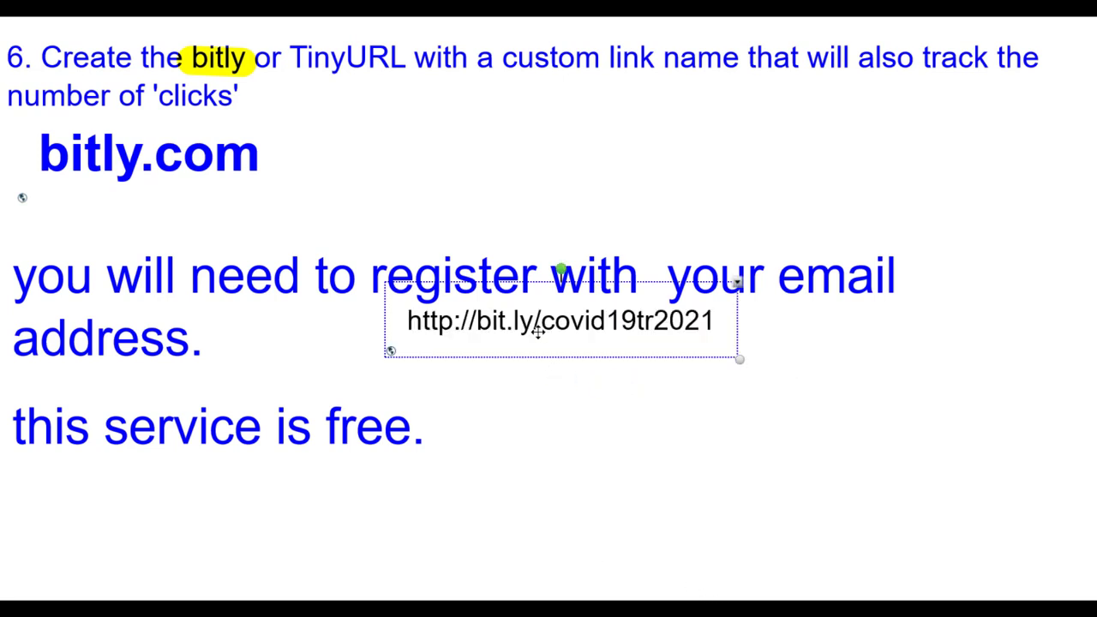
pyautogui.moveTo(538, 332); pyautogui.dragTo(753, 466)
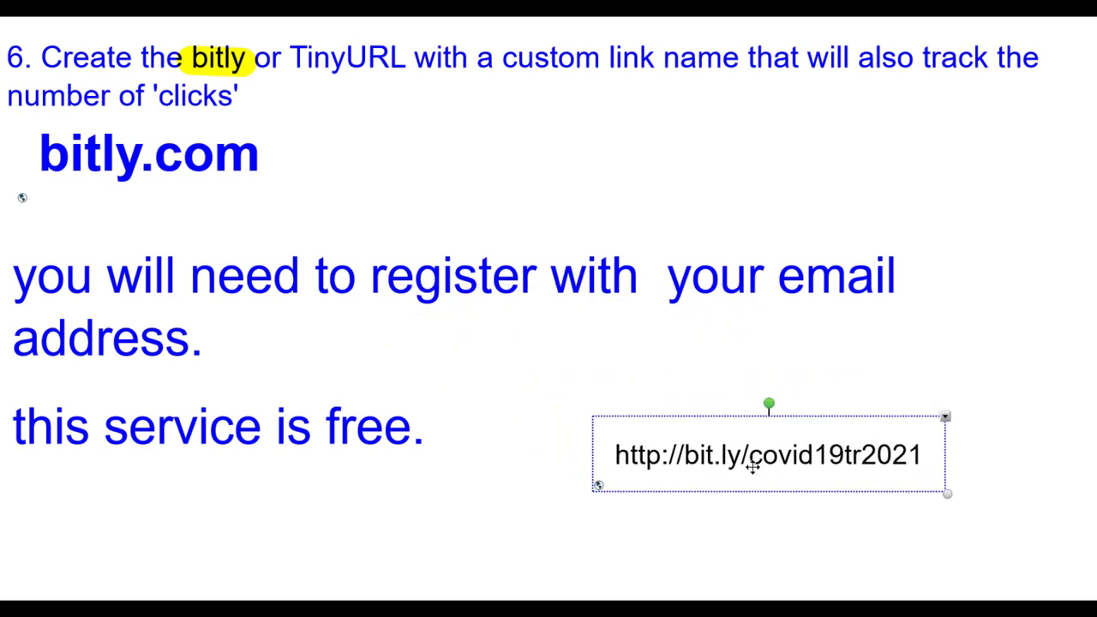
pyautogui.click(683, 454)
pyautogui.press('BackSpace')
pyautogui.press('BackSpace')
pyautogui.press('BackSpace')
pyautogui.press('BackSpace')
pyautogui.press('BackSpace')
pyautogui.press('BackSpace')
pyautogui.press('BackSpace')
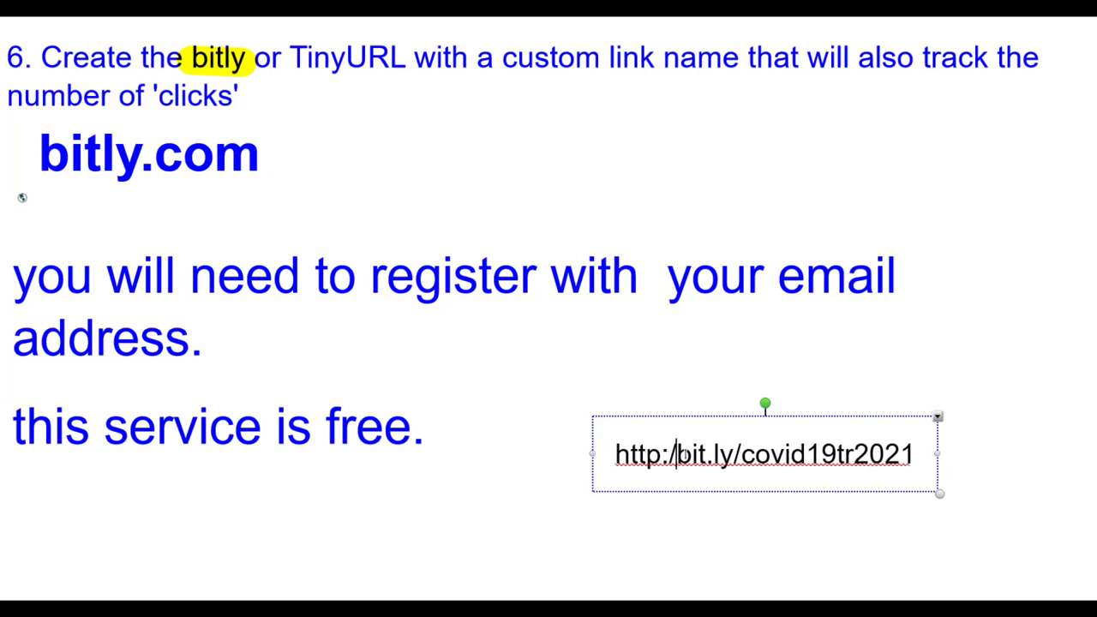